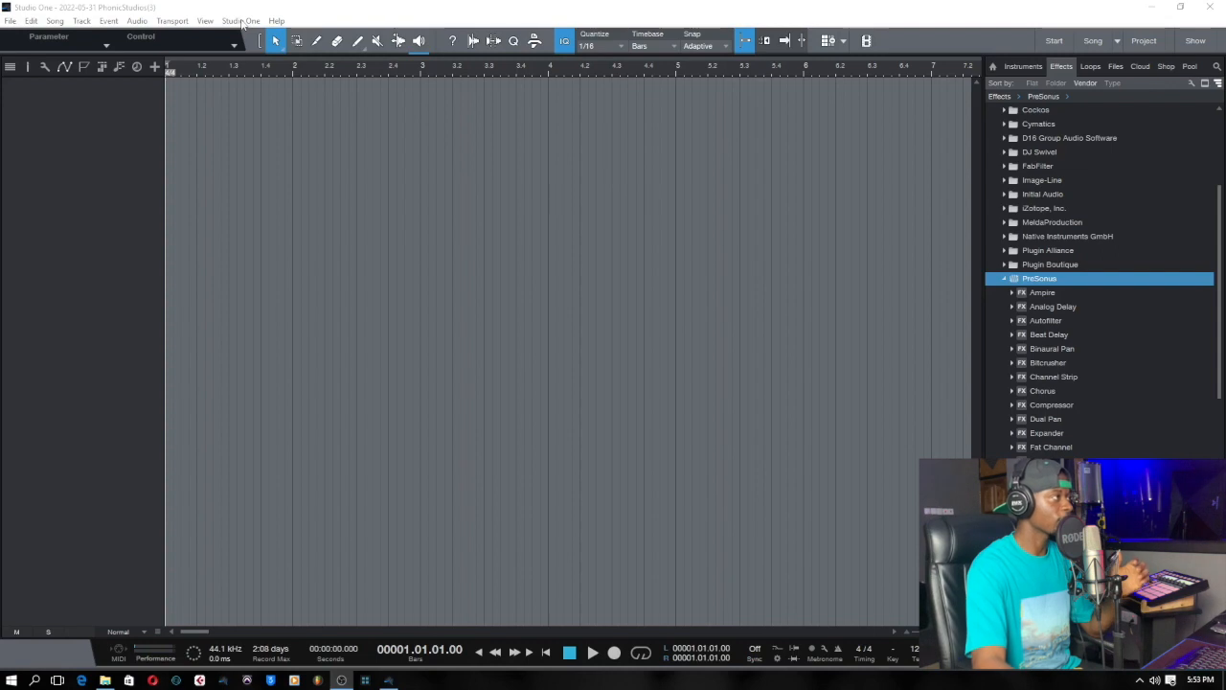
Check the available keyboard mapping schemes in the keyboard shortcut options, keeping Cubase as the scheme.
click(241, 20)
click(273, 188)
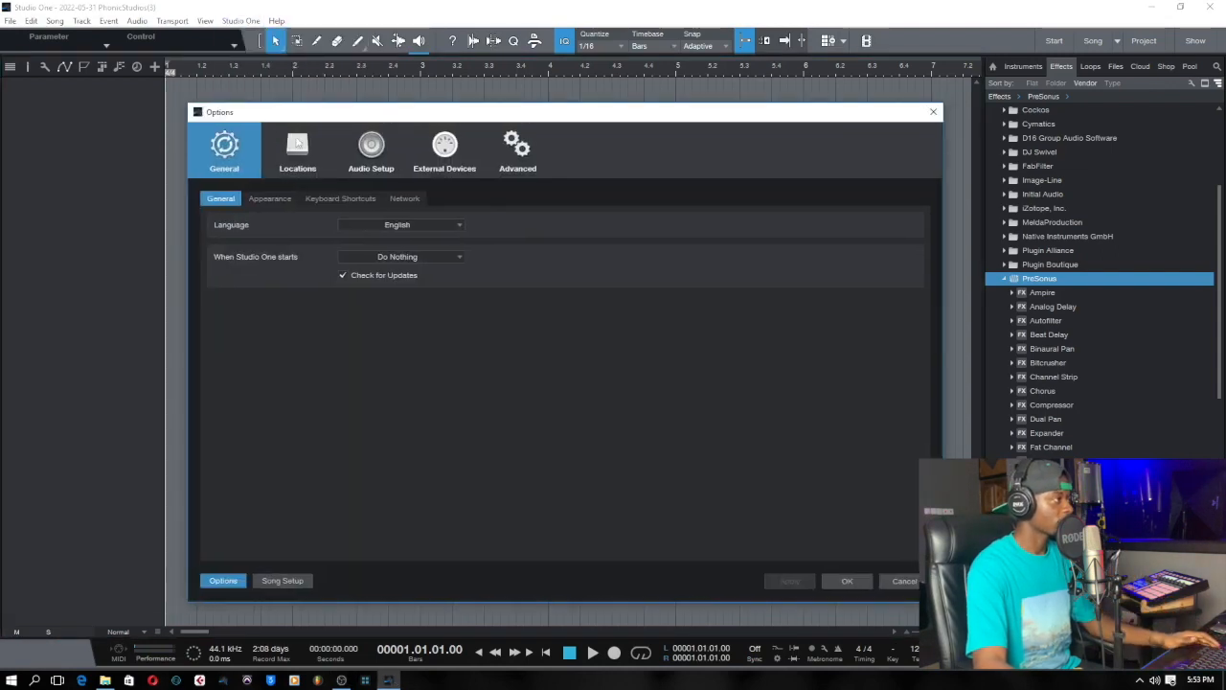
click(340, 199)
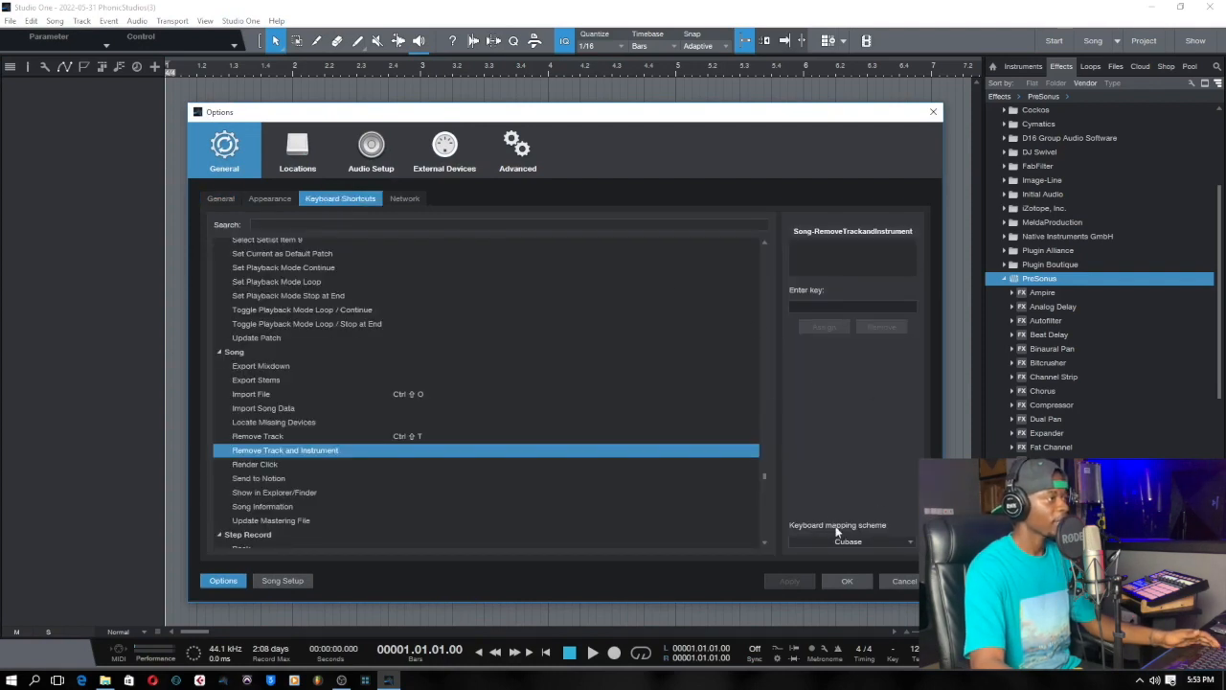
click(911, 538)
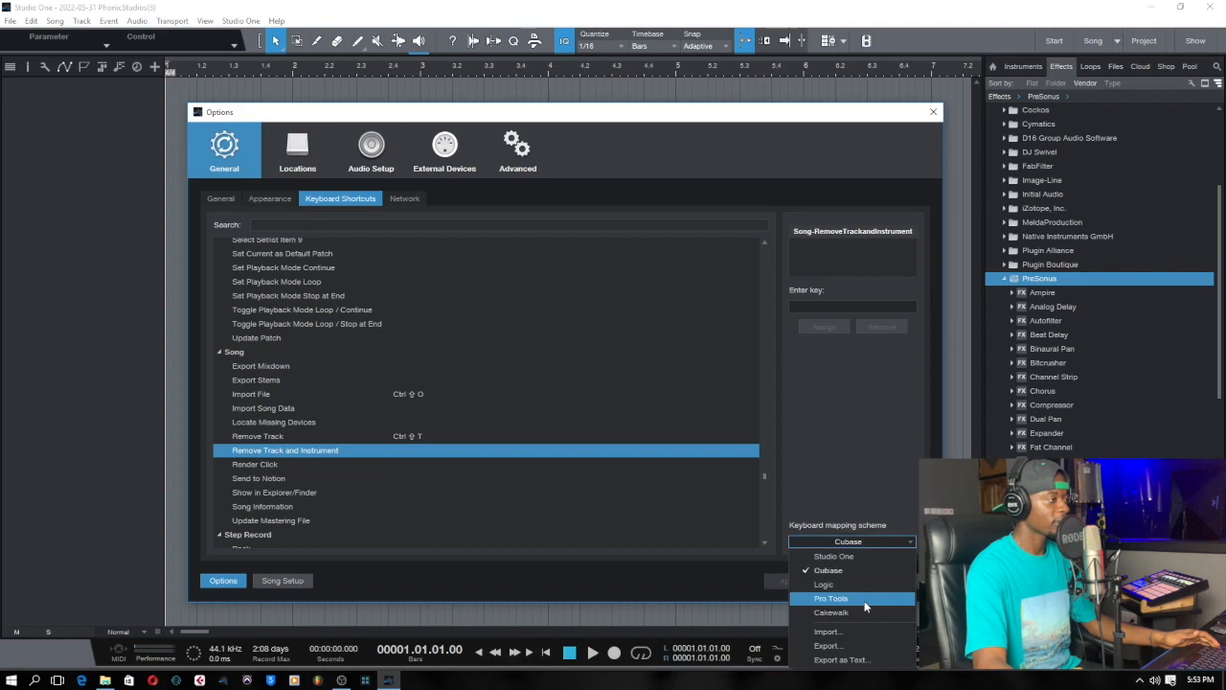
click(860, 434)
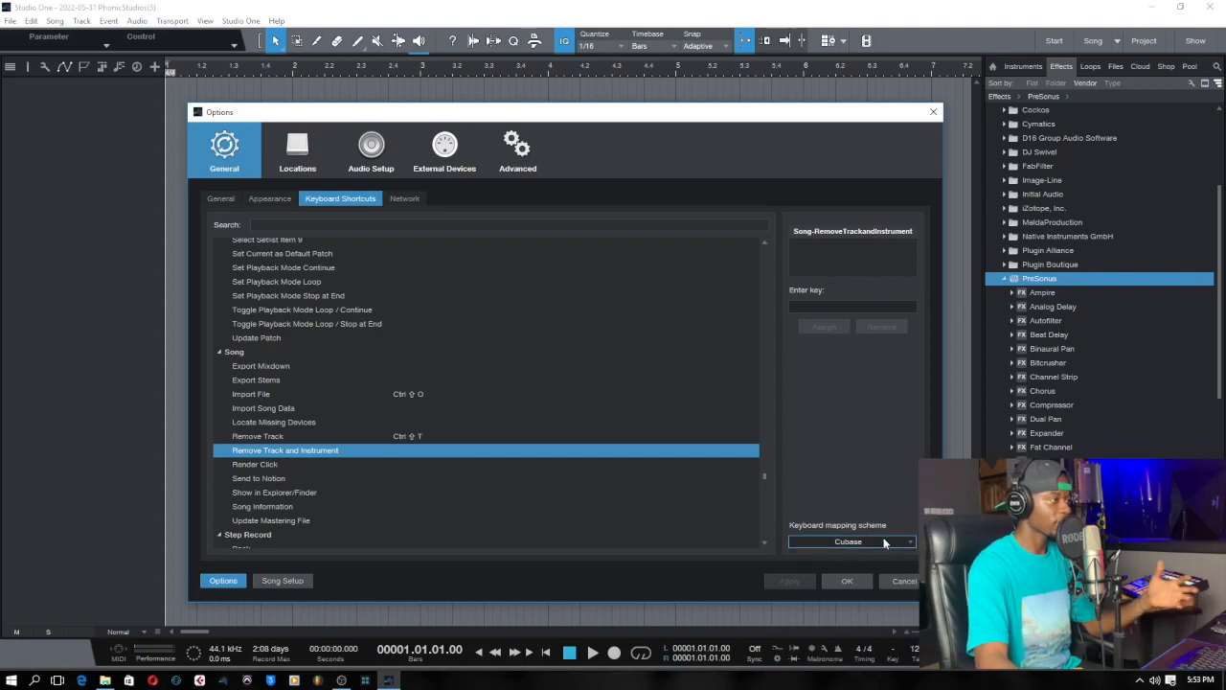
click(846, 581)
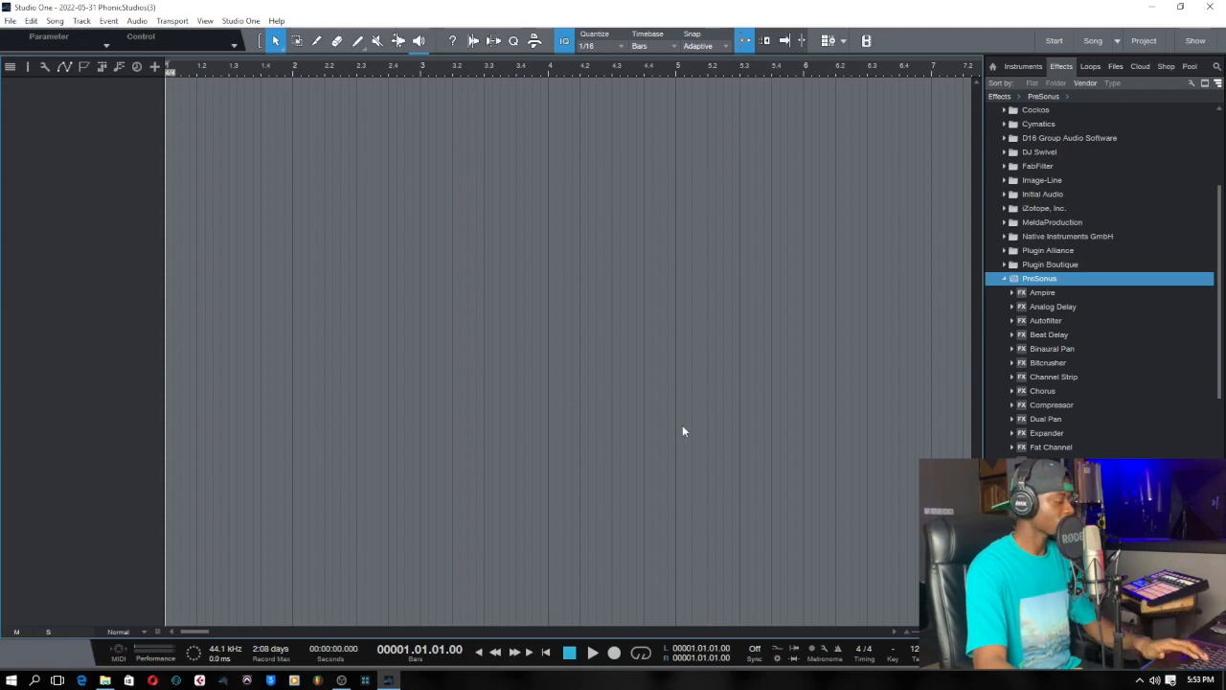
key(w)
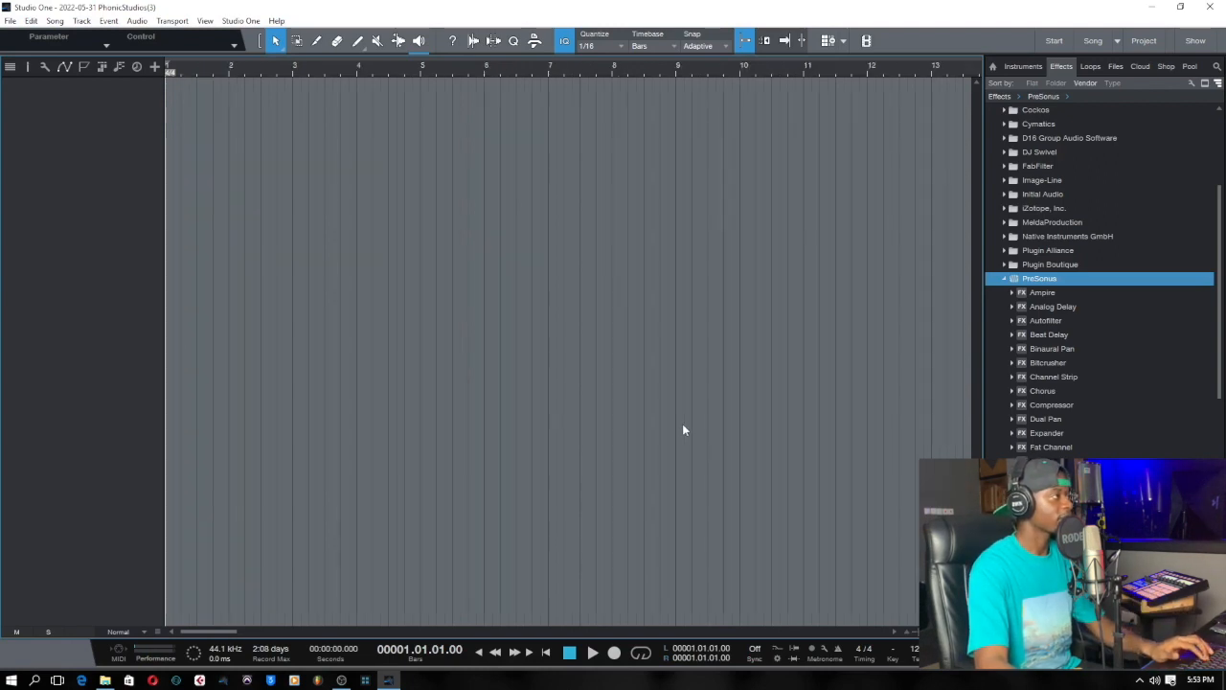
key(e)
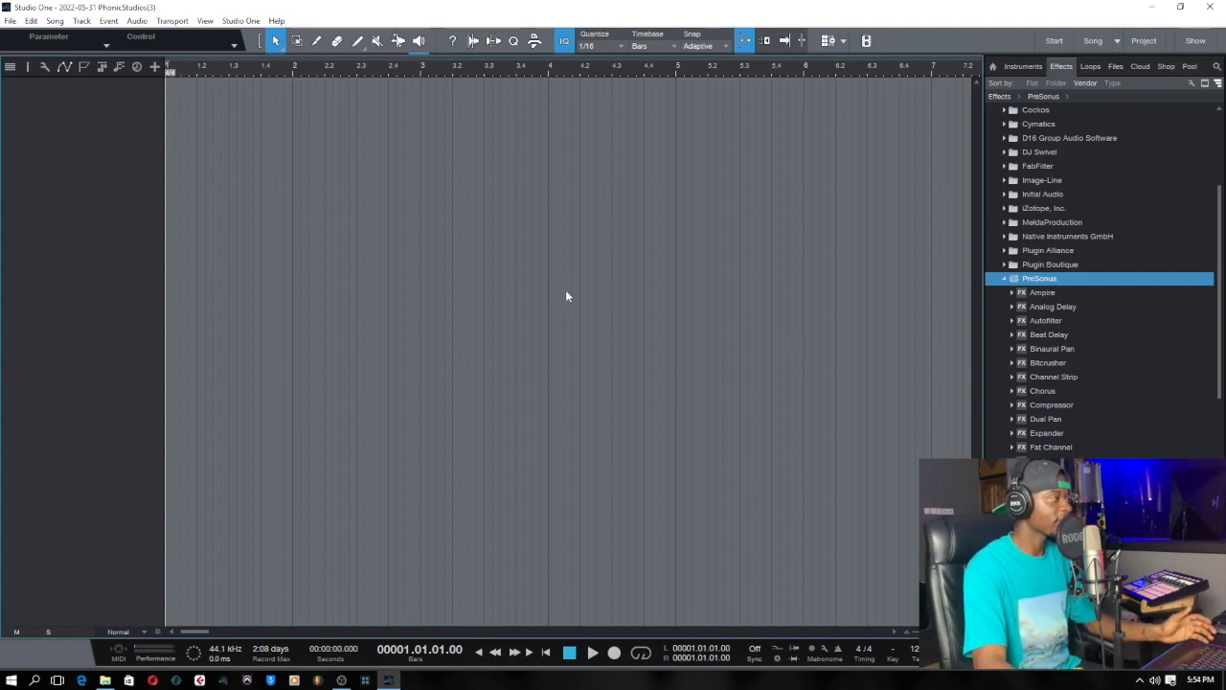
Add one instrument track and load the Chromaphone 2 instrument onto it from the browser.
click(153, 67)
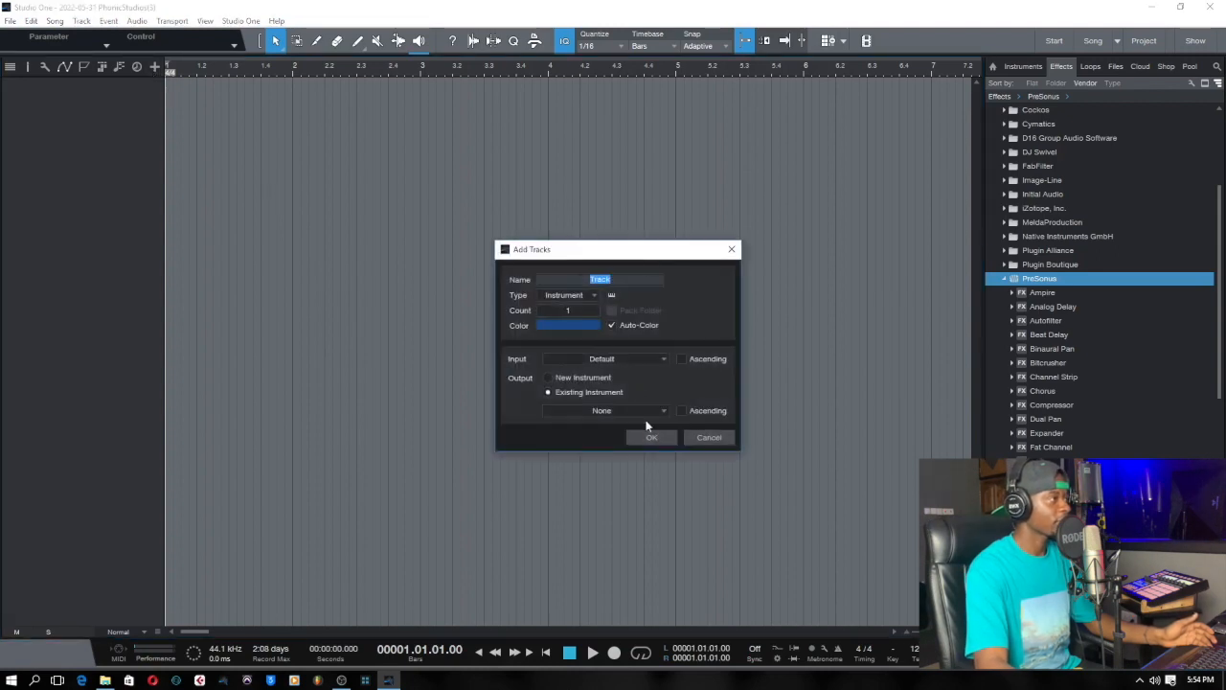
click(594, 295)
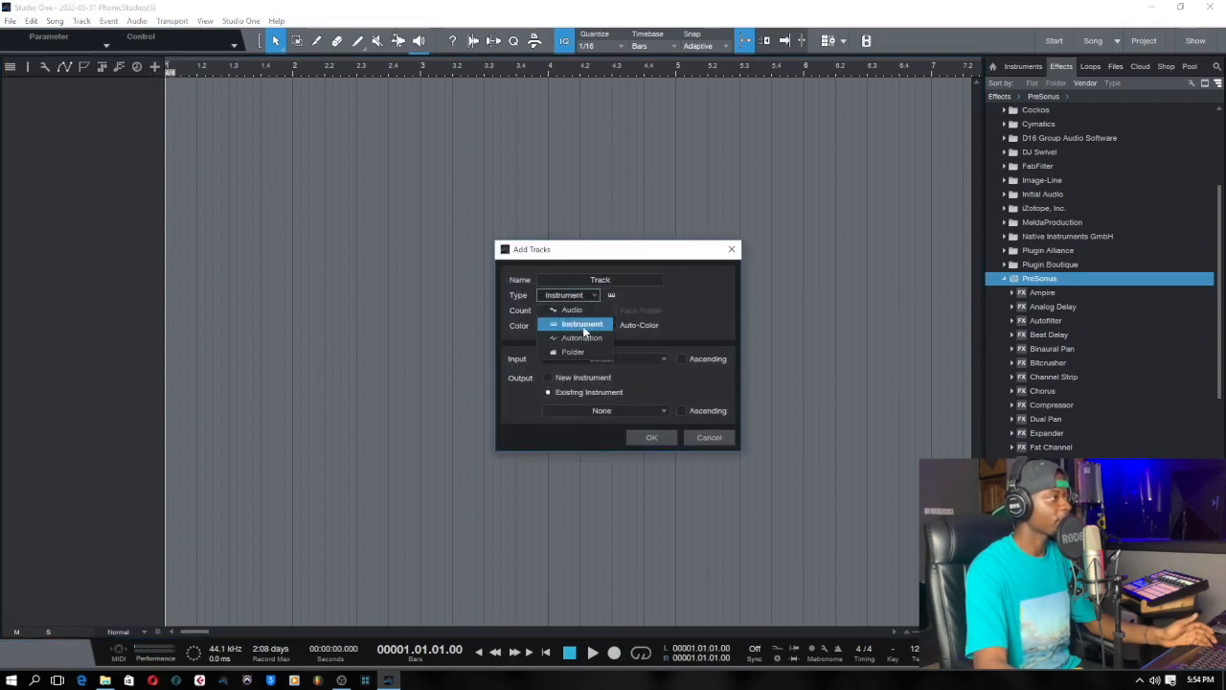
click(583, 326)
click(649, 436)
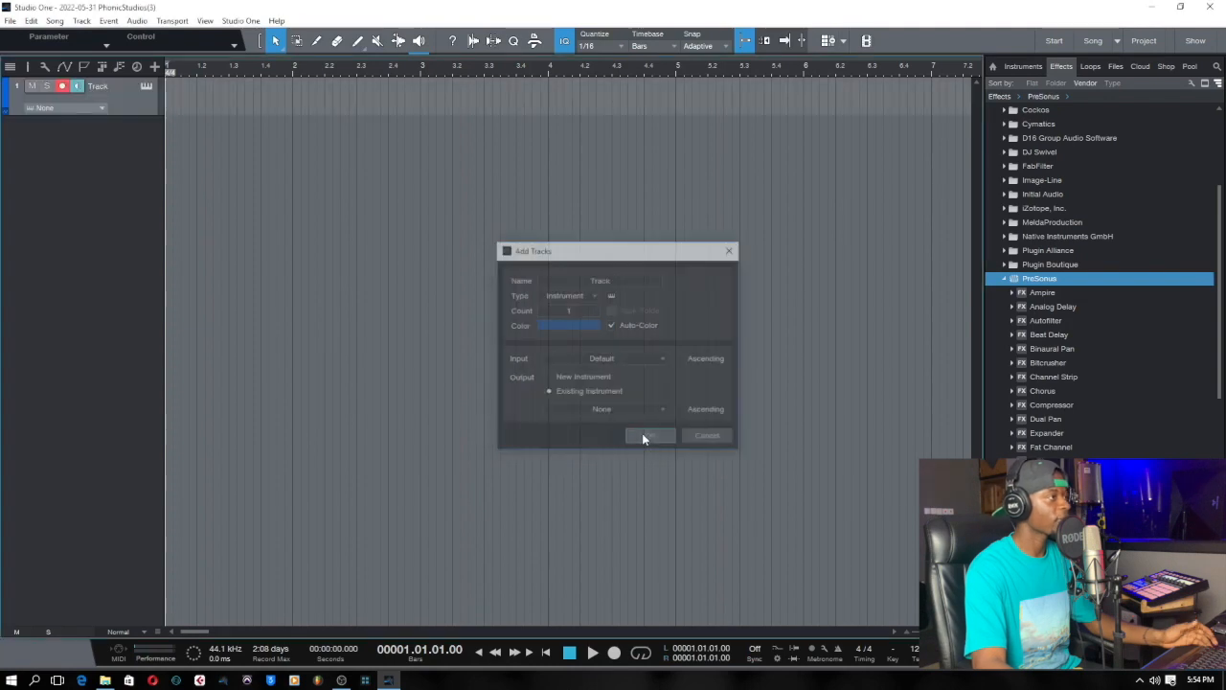
click(1021, 68)
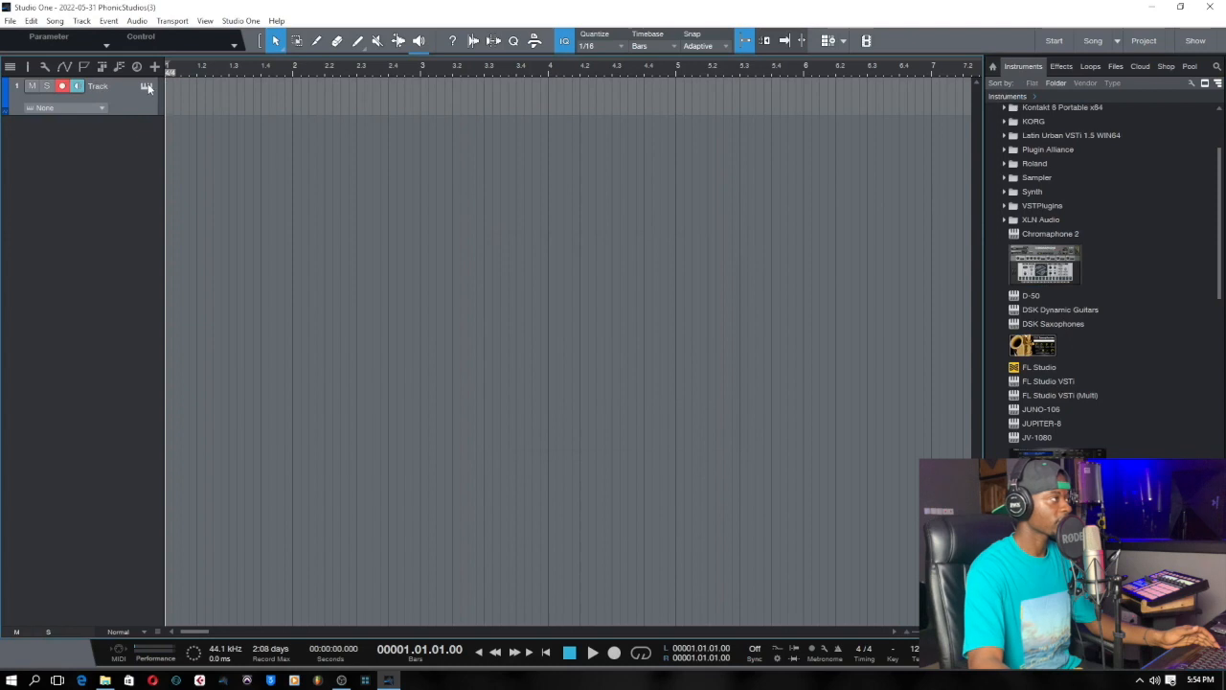
drag(1012, 237, 184, 125)
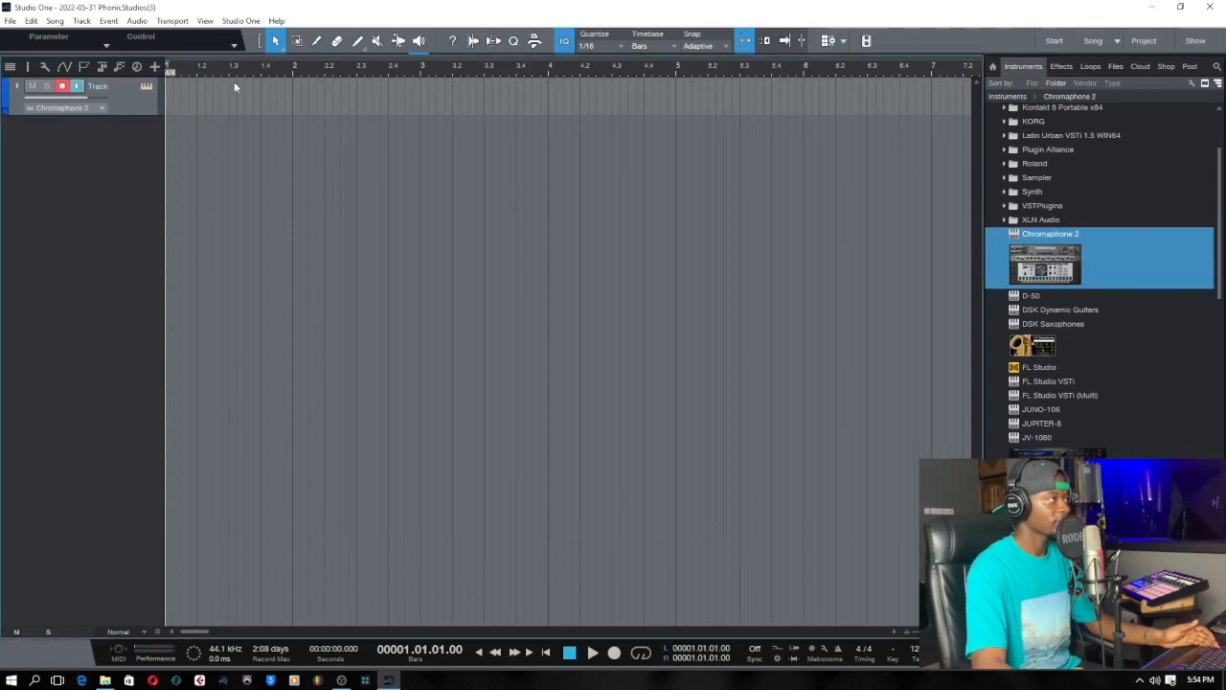
Remove the Chromaphone 2 track together with its instrument.
right_click(128, 95)
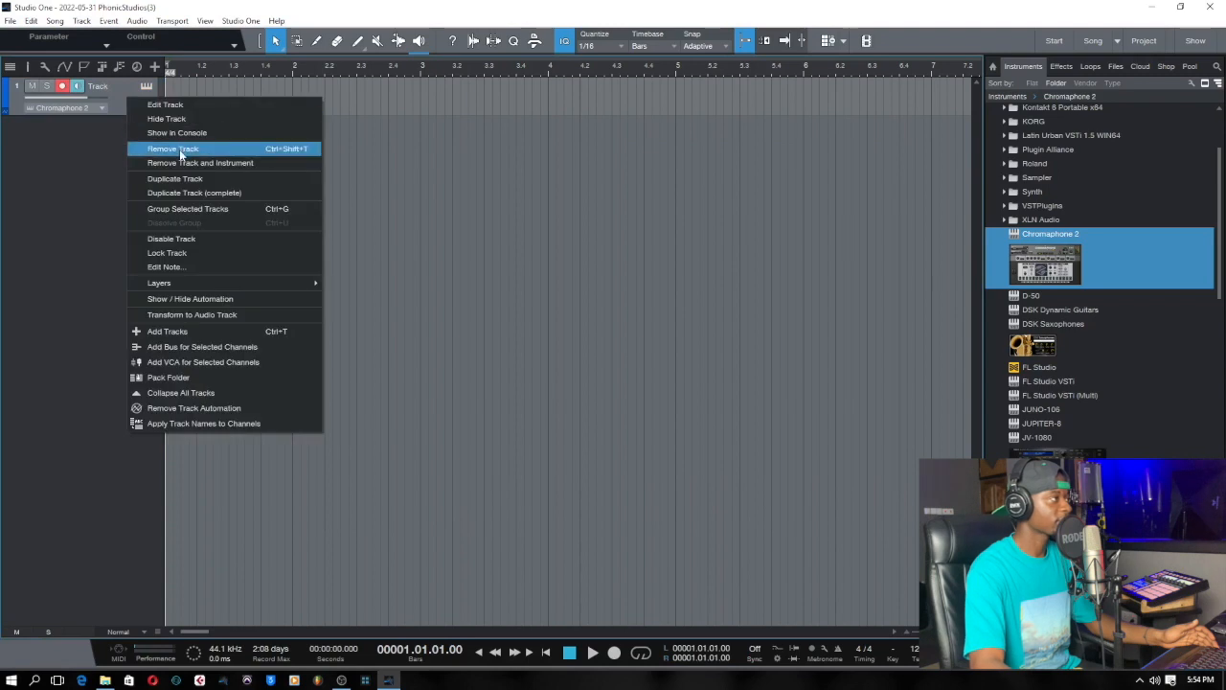
click(181, 165)
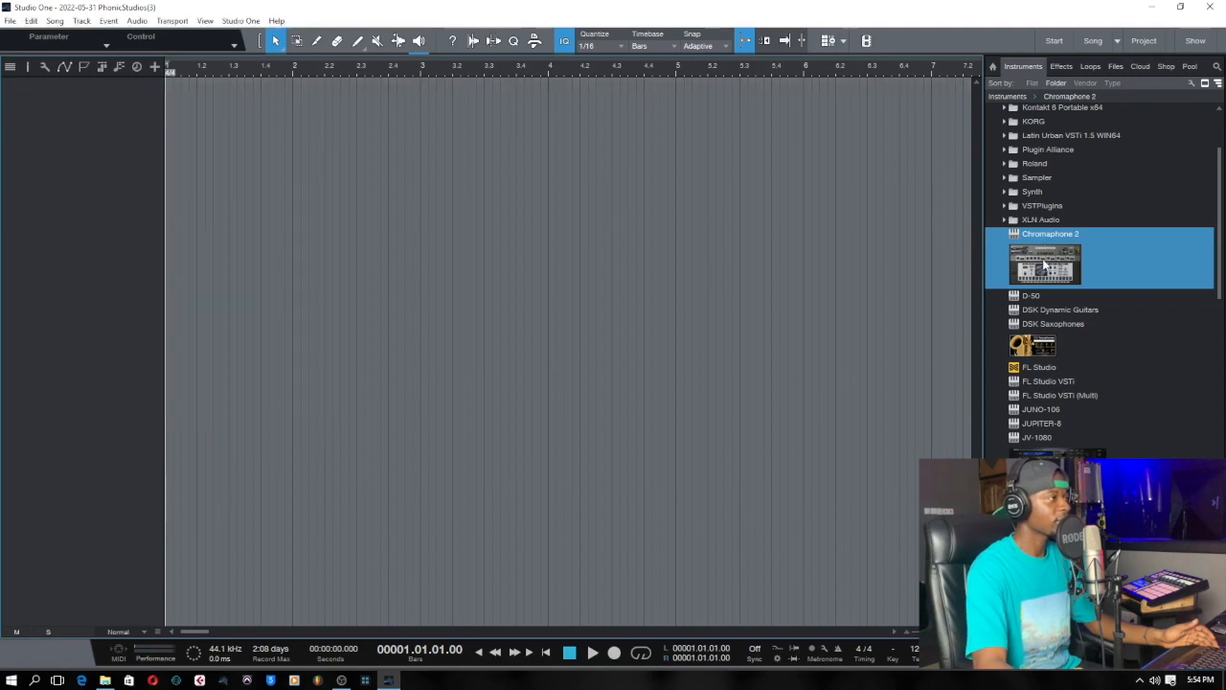
Create two instrument tracks by placing Chromaphone 2 and DSK Saxophones from the browser into the empty arrangement, closing their instrument windows.
drag(1045, 252, 505, 319)
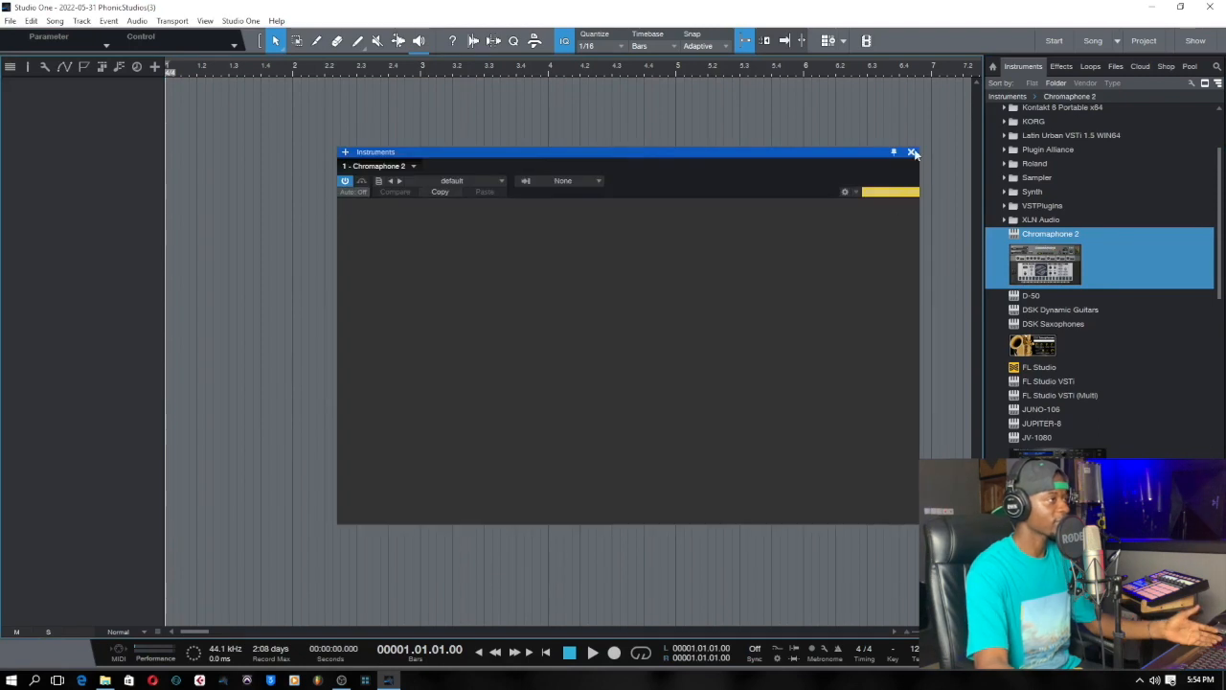
click(912, 153)
drag(1053, 330, 585, 341)
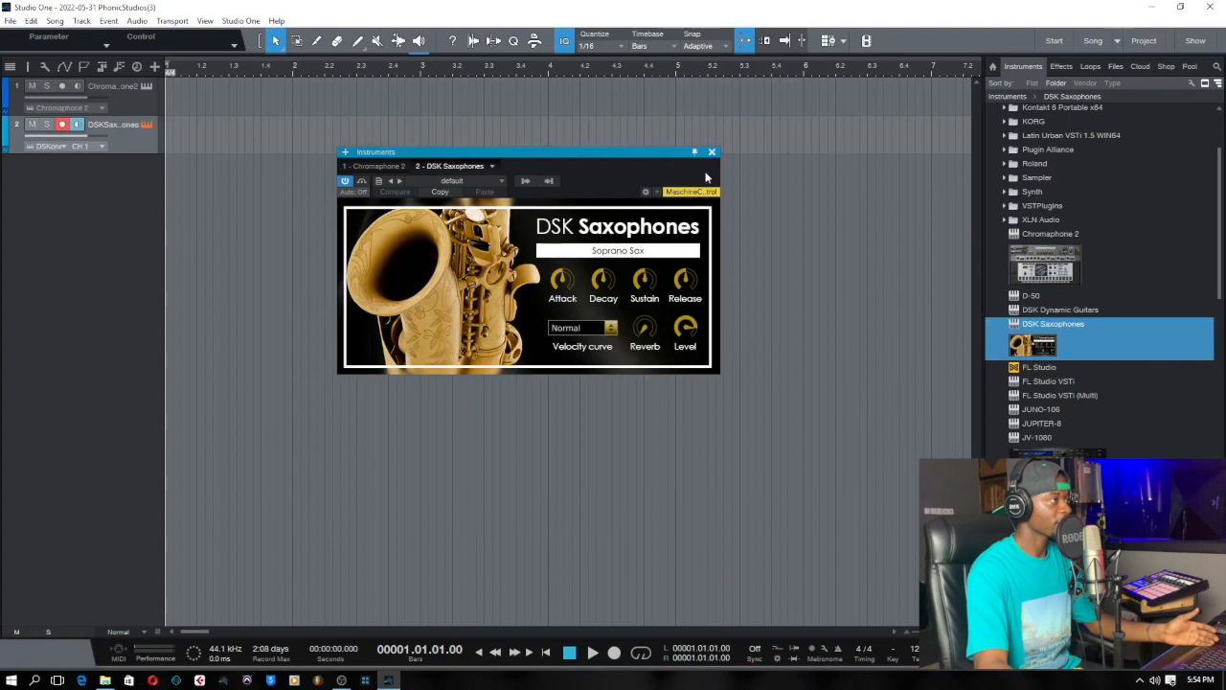
click(717, 154)
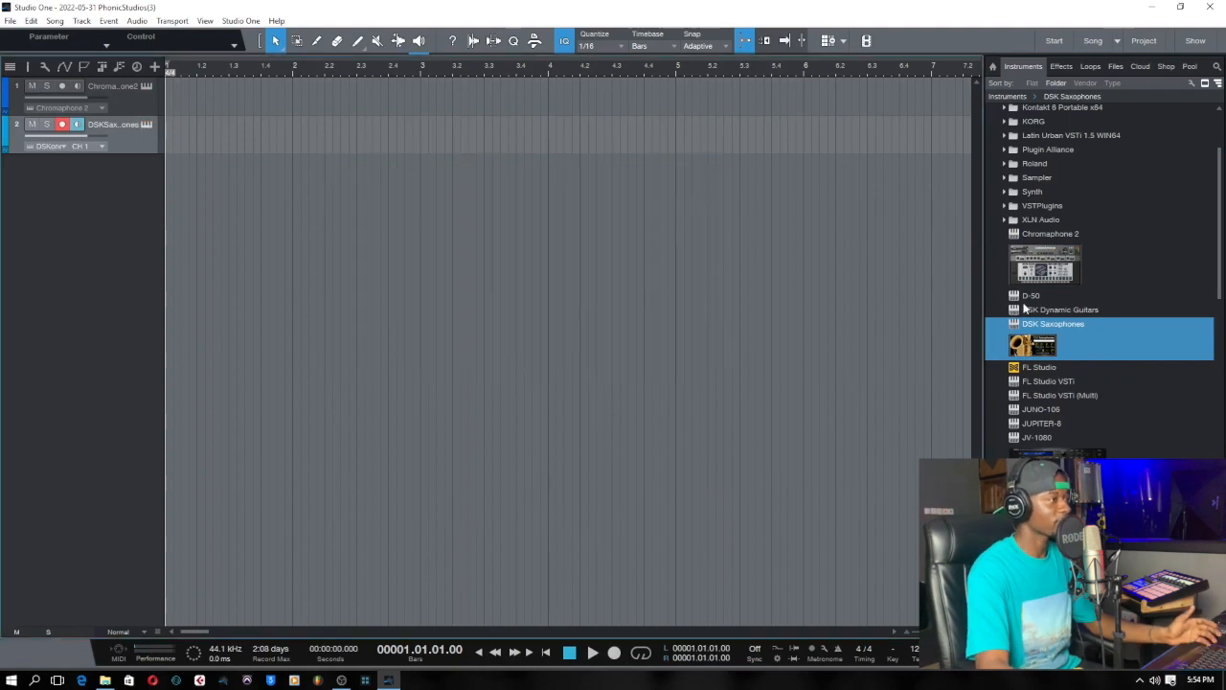
scroll(1221, 248, down, 1)
drag(1221, 247, 1208, 210)
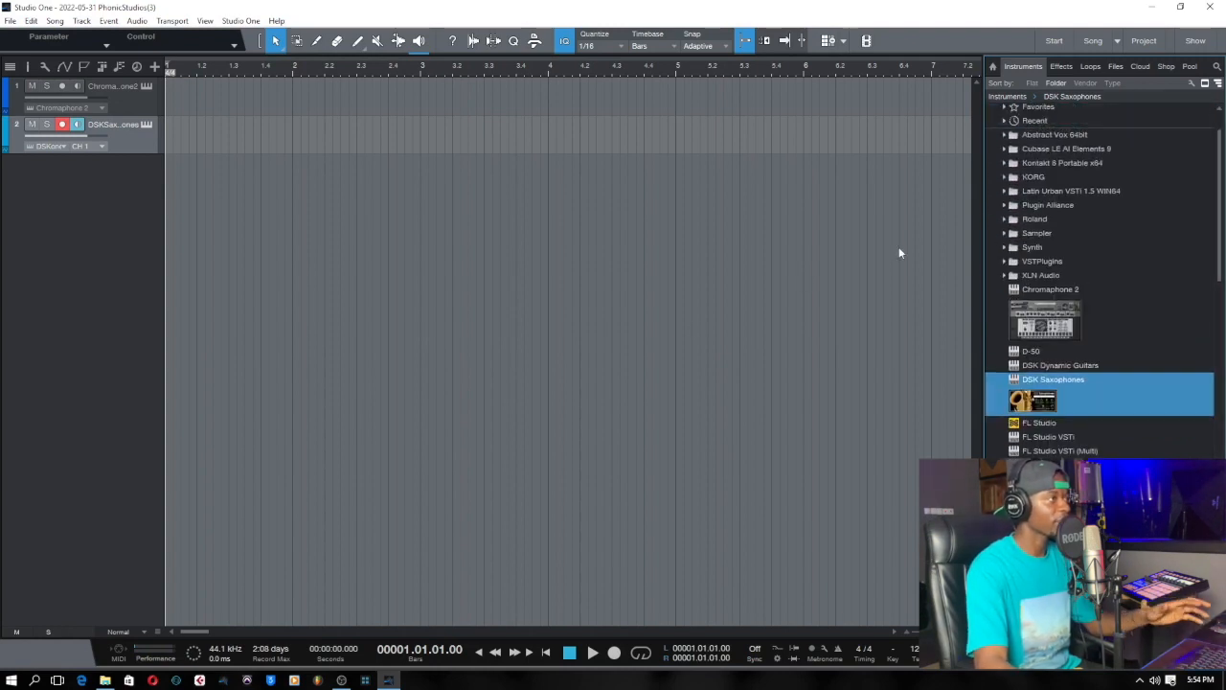
Show the track inspector and insert the PreSonus Flanger effect on the DSK Saxophones track, closing the effect window.
click(28, 67)
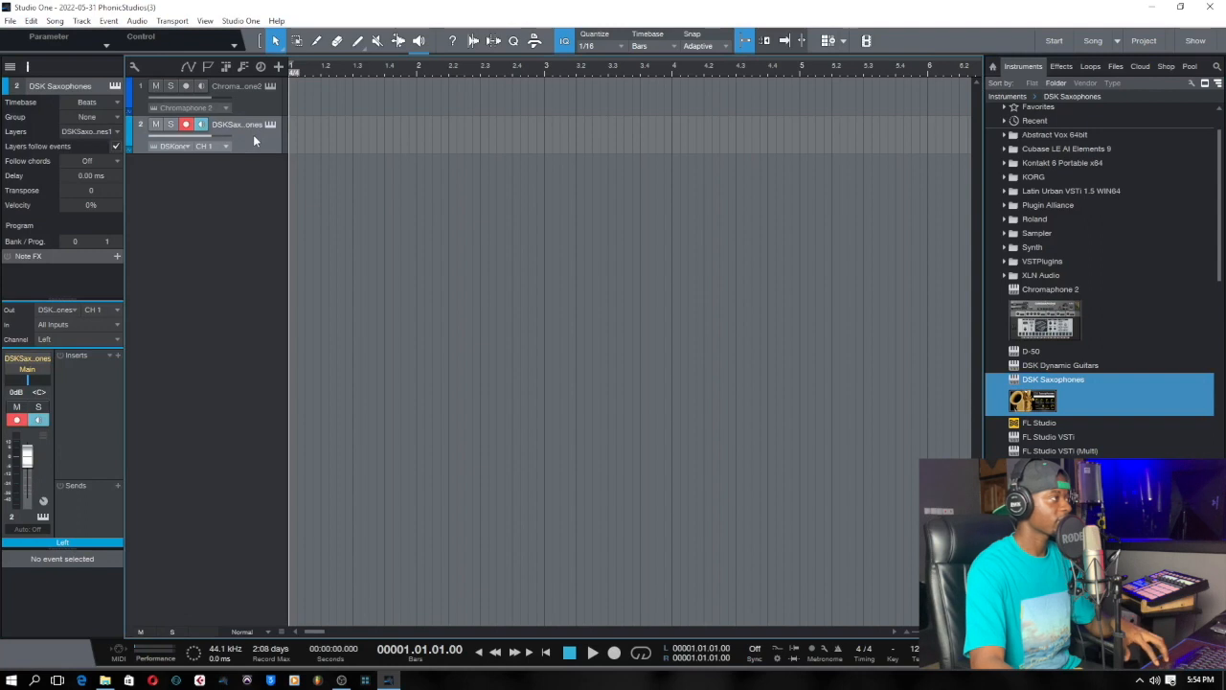
click(1058, 69)
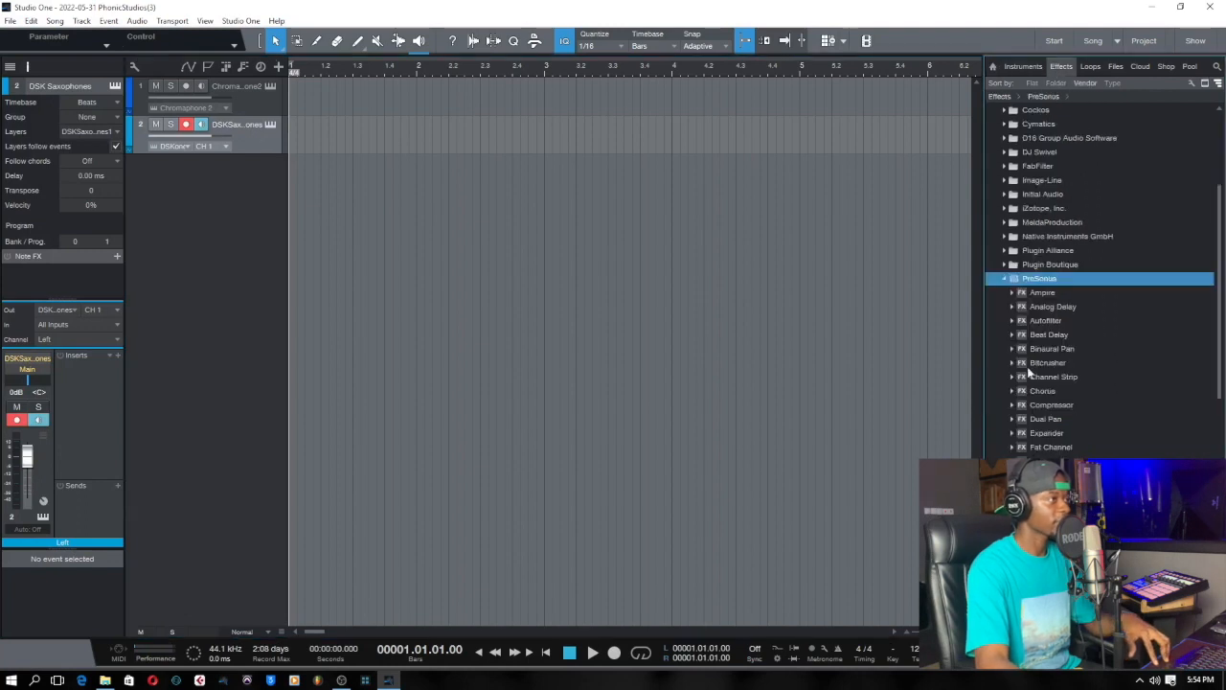
scroll(1130, 306, down, 2)
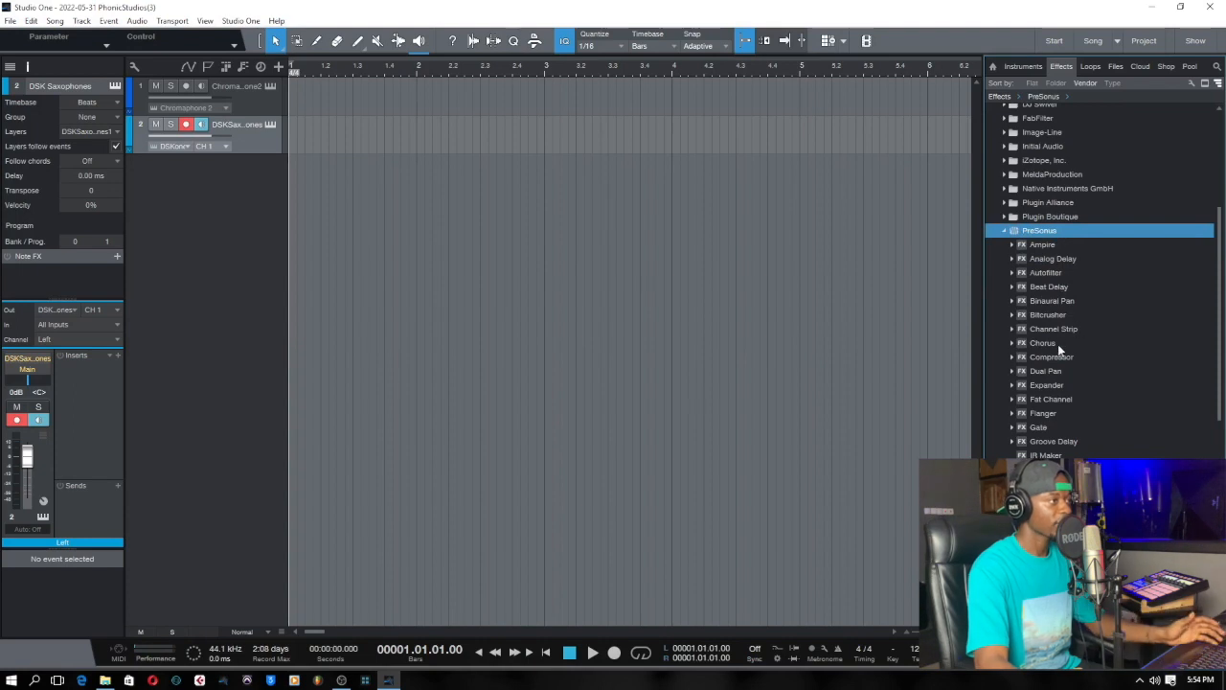
drag(1051, 415, 253, 144)
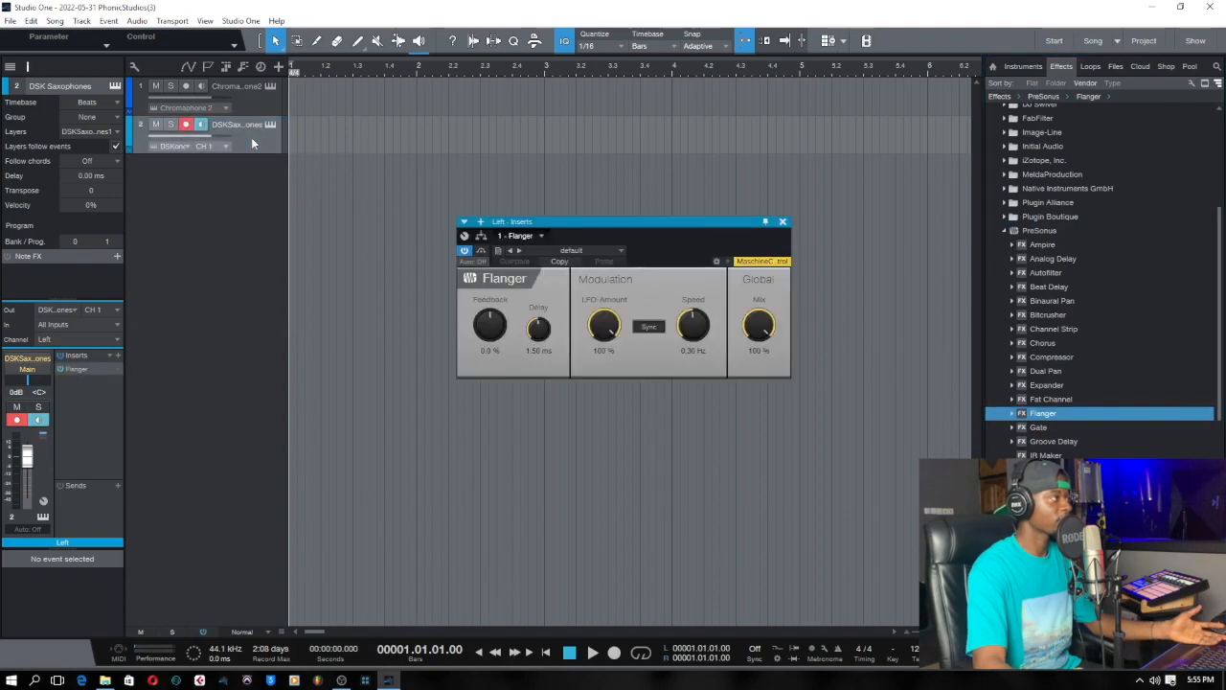
click(783, 222)
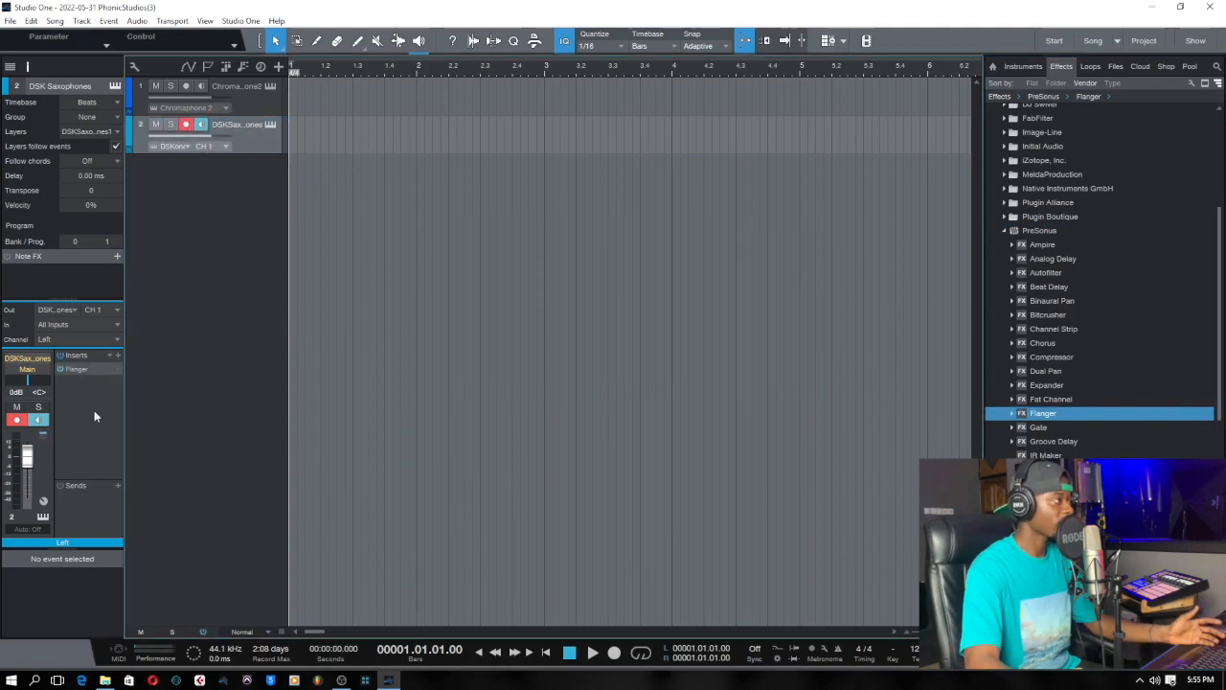
Browse the vendor folders of insert effects available for the DSK Saxophones track, collapsing the FabFilter folder.
click(118, 355)
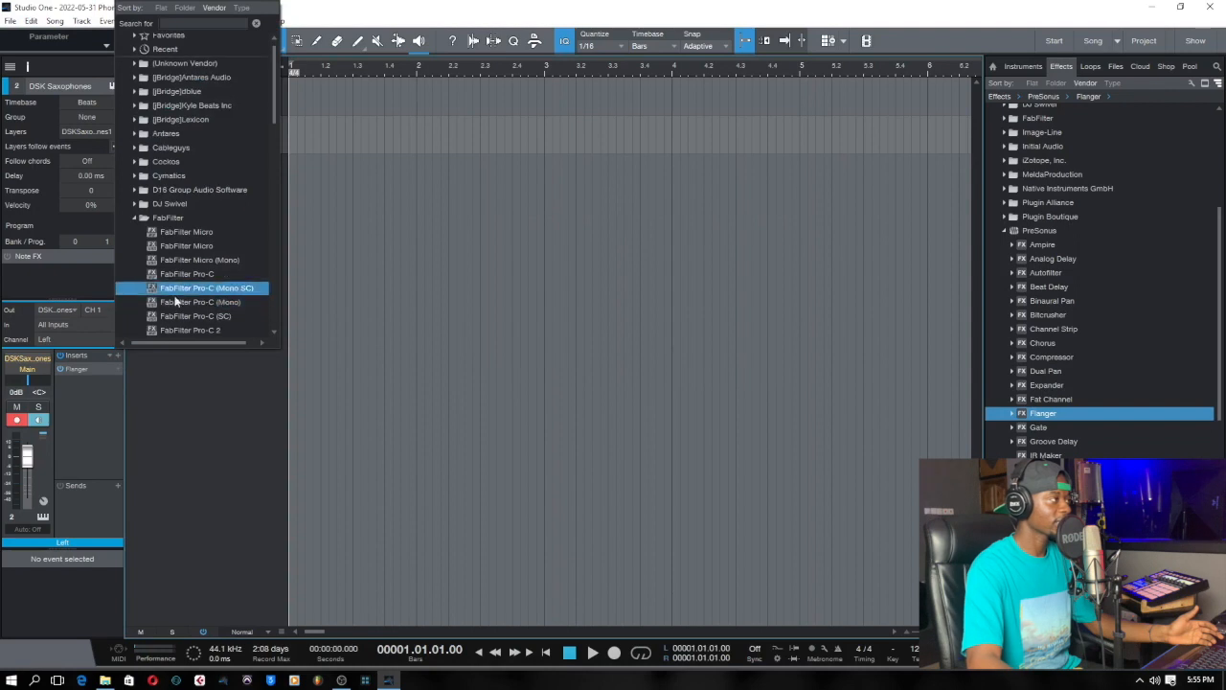
scroll(182, 211, down, 2)
click(178, 133)
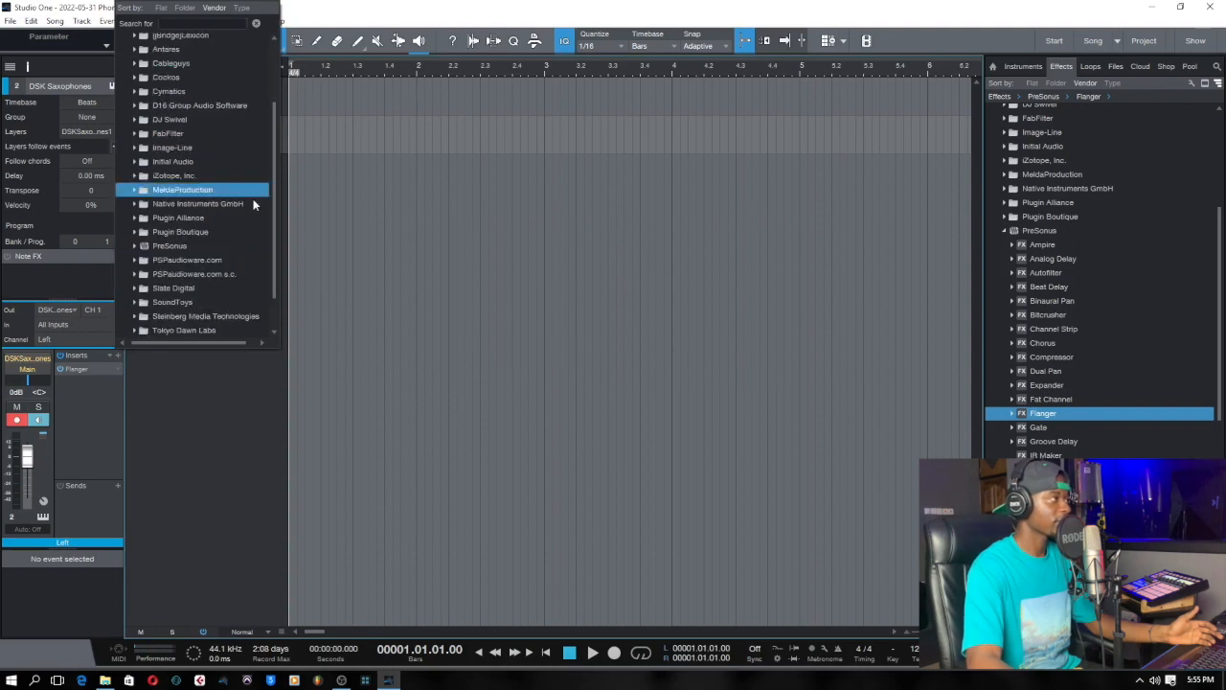
click(257, 23)
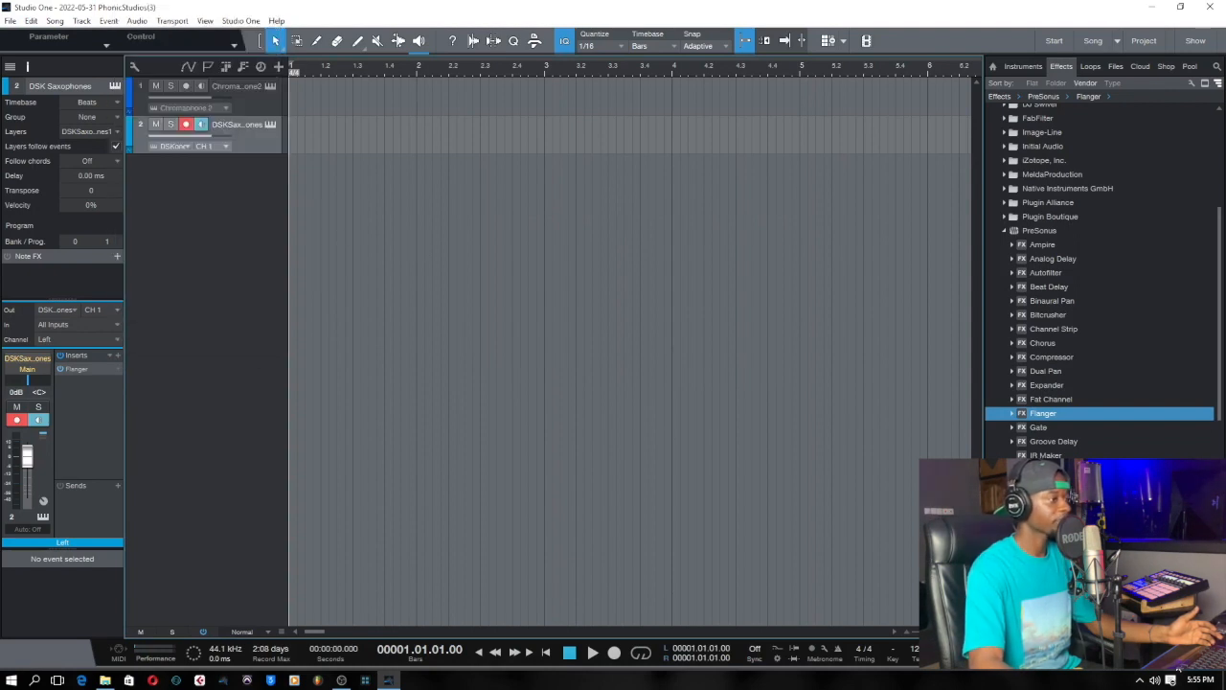
Show the mix console and copy the Flanger insert from the DSK Saxophones channel to the Chromaphone 2 channel.
key(F3)
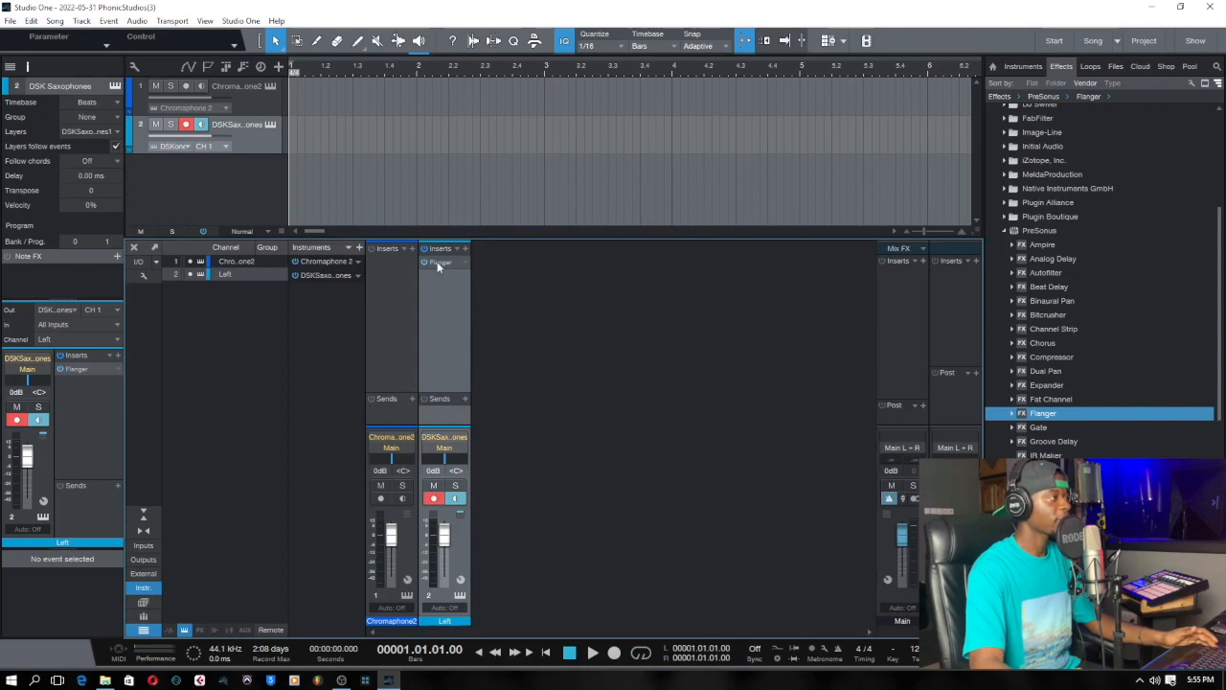
click(399, 303)
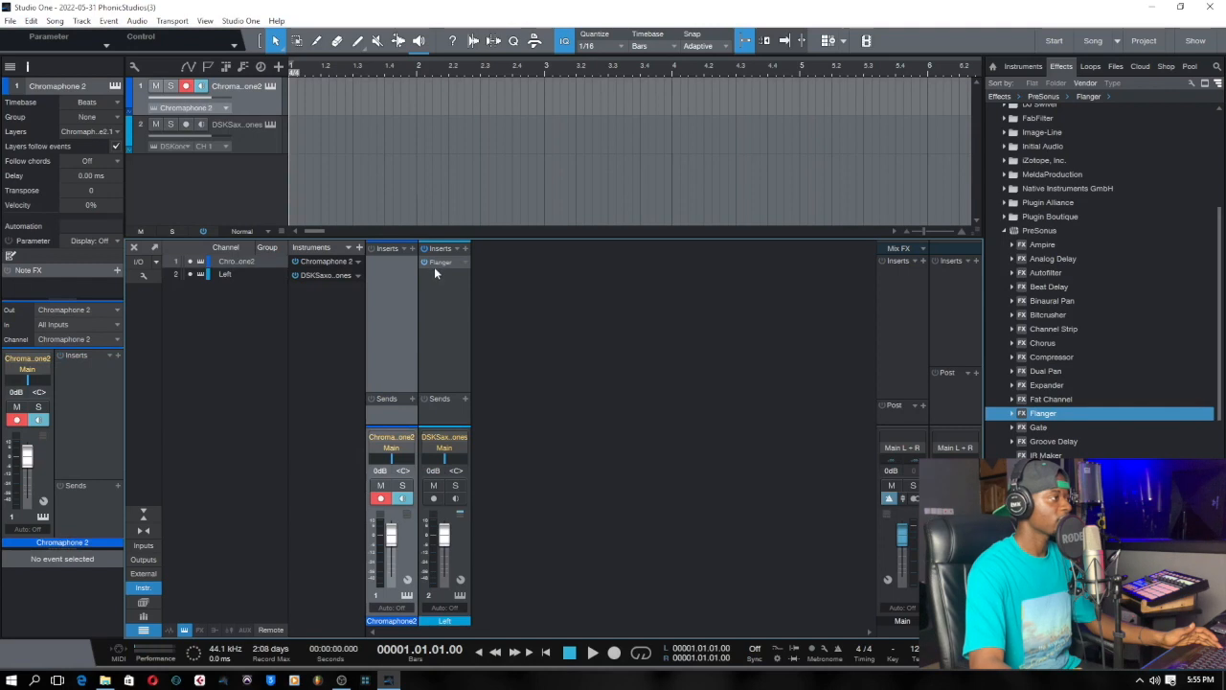
drag(440, 265, 387, 275)
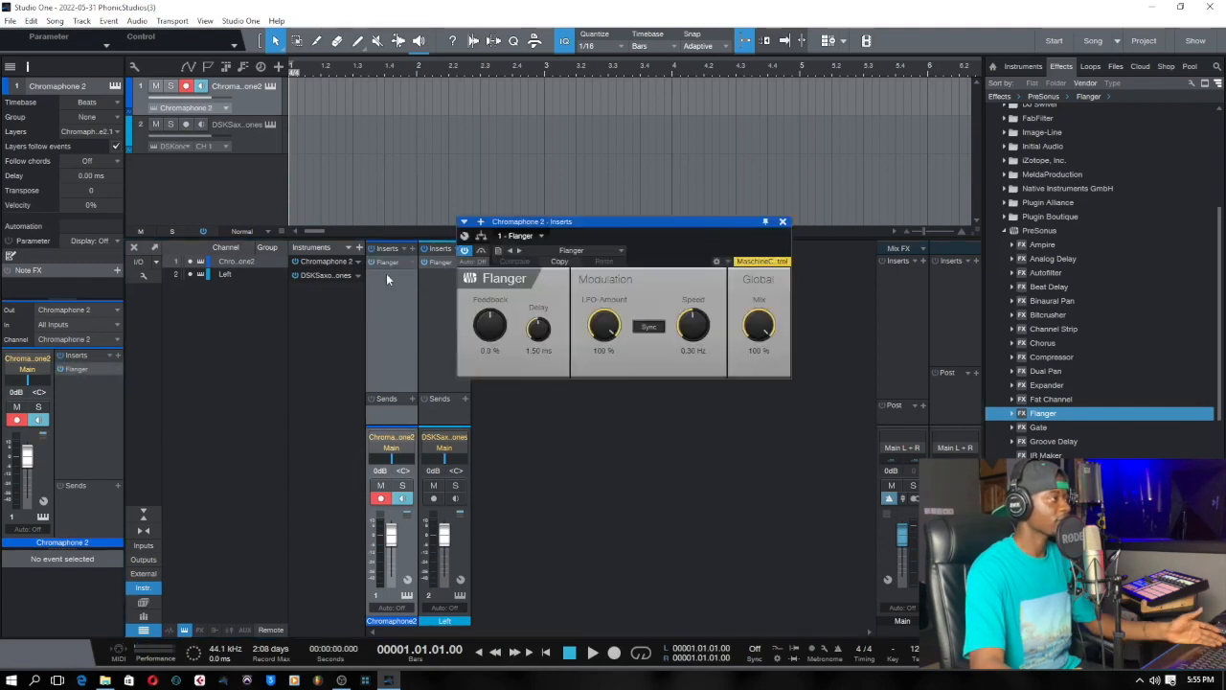
click(783, 223)
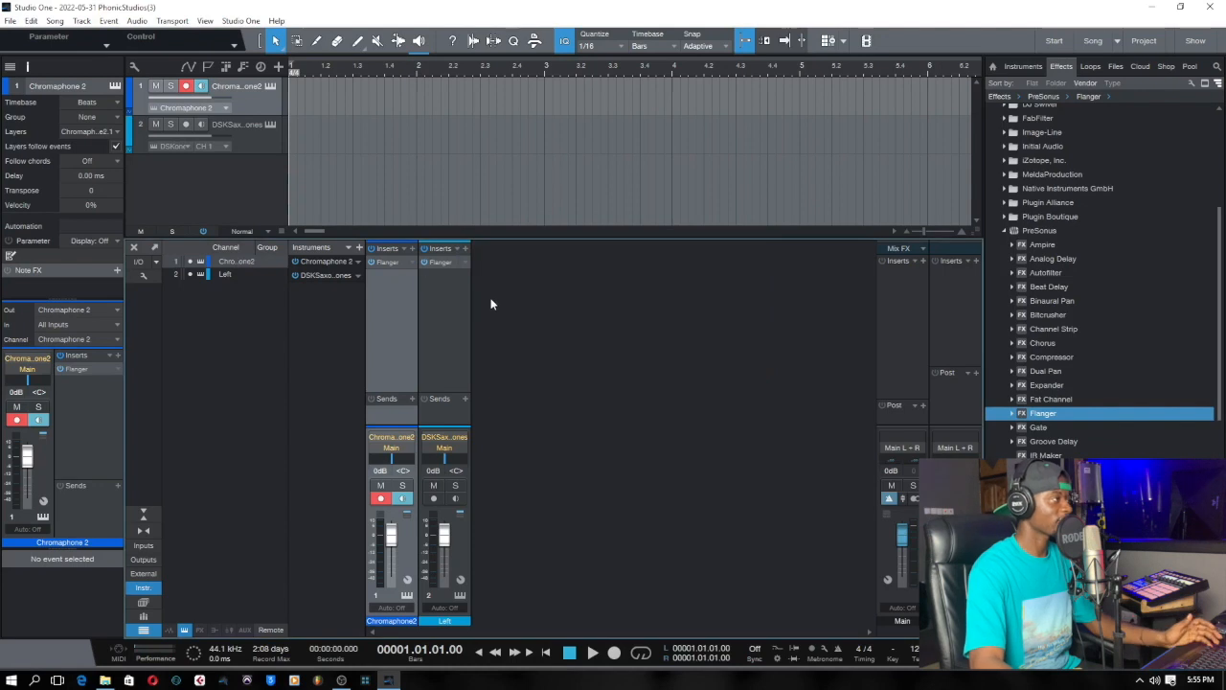
Add four mono audio tracks with Input L as input and Main as output.
right_click(259, 203)
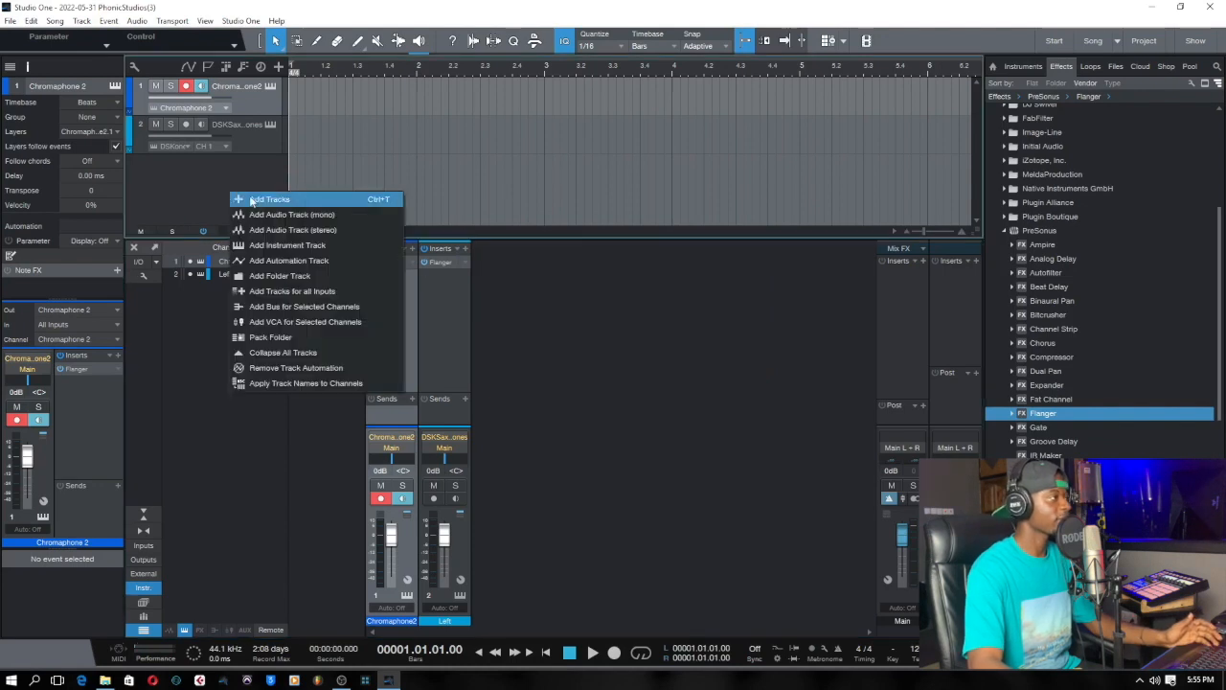
click(258, 200)
click(594, 296)
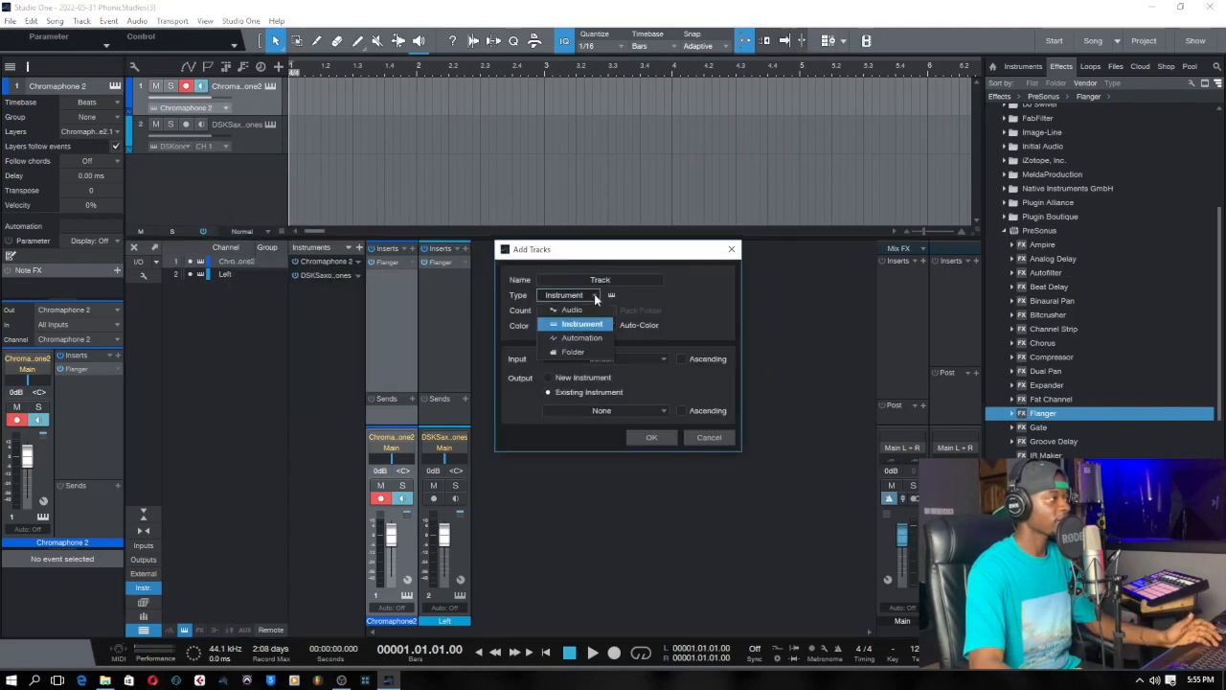
click(581, 309)
scroll(584, 312, up, 3)
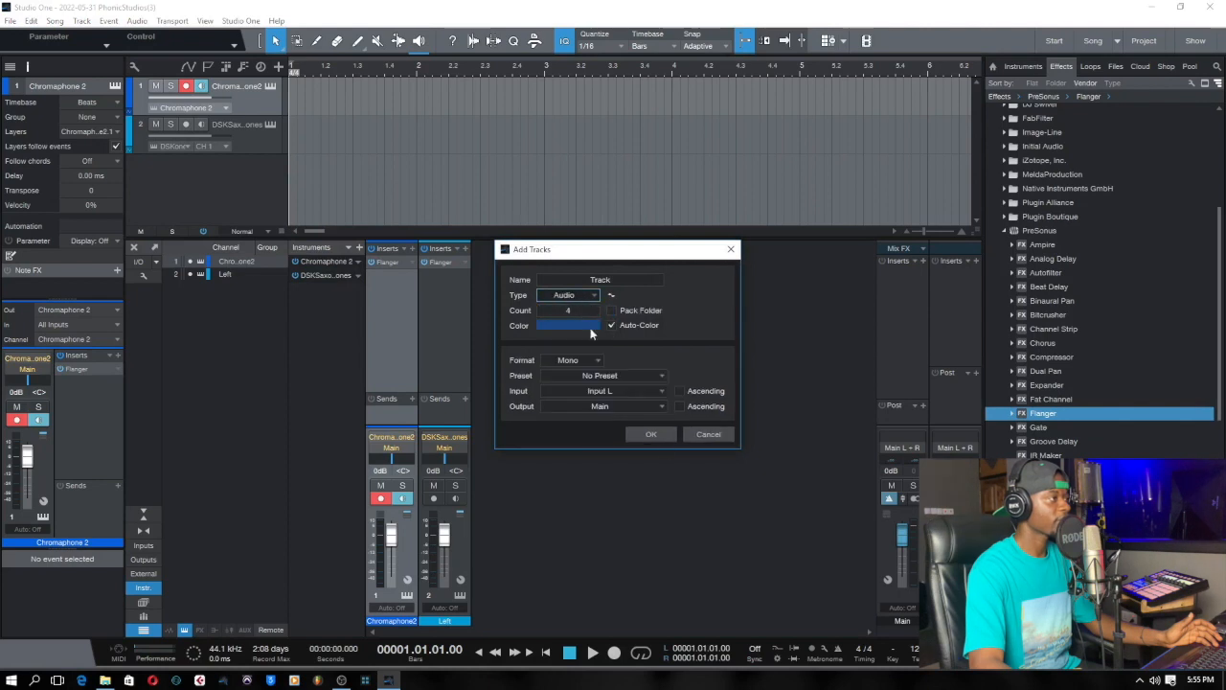
click(650, 433)
drag(651, 251, 653, 255)
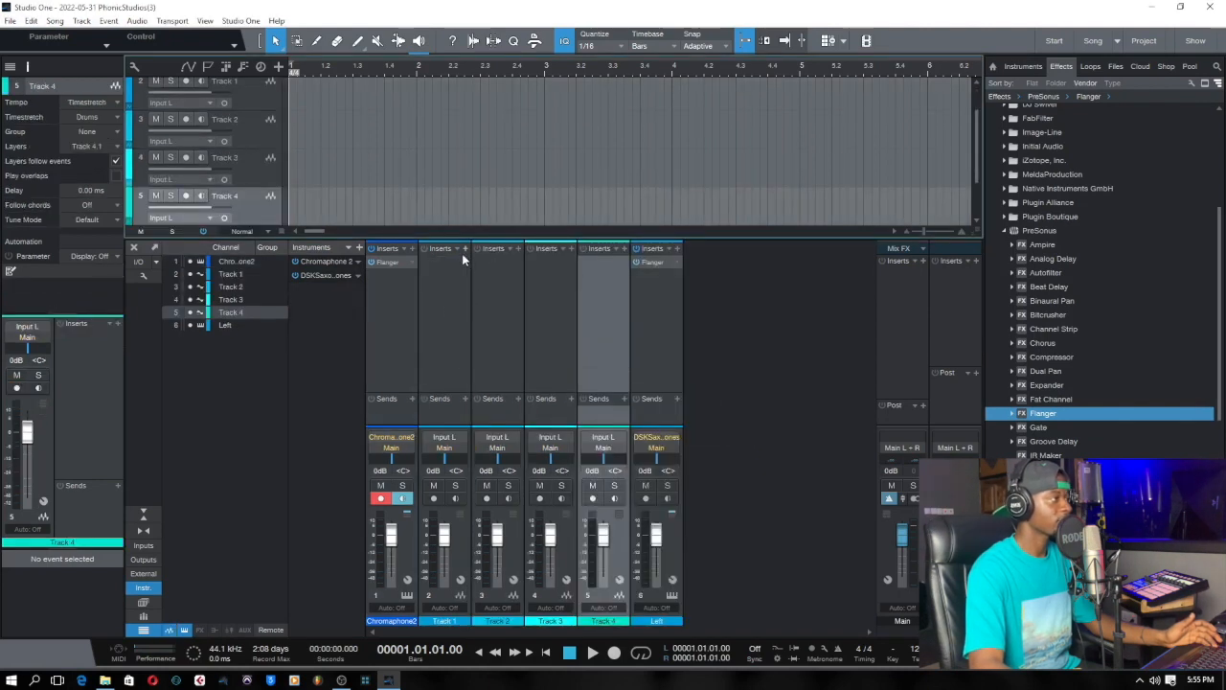
Insert Pro EQ on Track 1 with a low cut near 85.5 Hz, a 7.54 dB boost near 119 Hz and an 8.53 dB cut near 504 Hz.
click(466, 247)
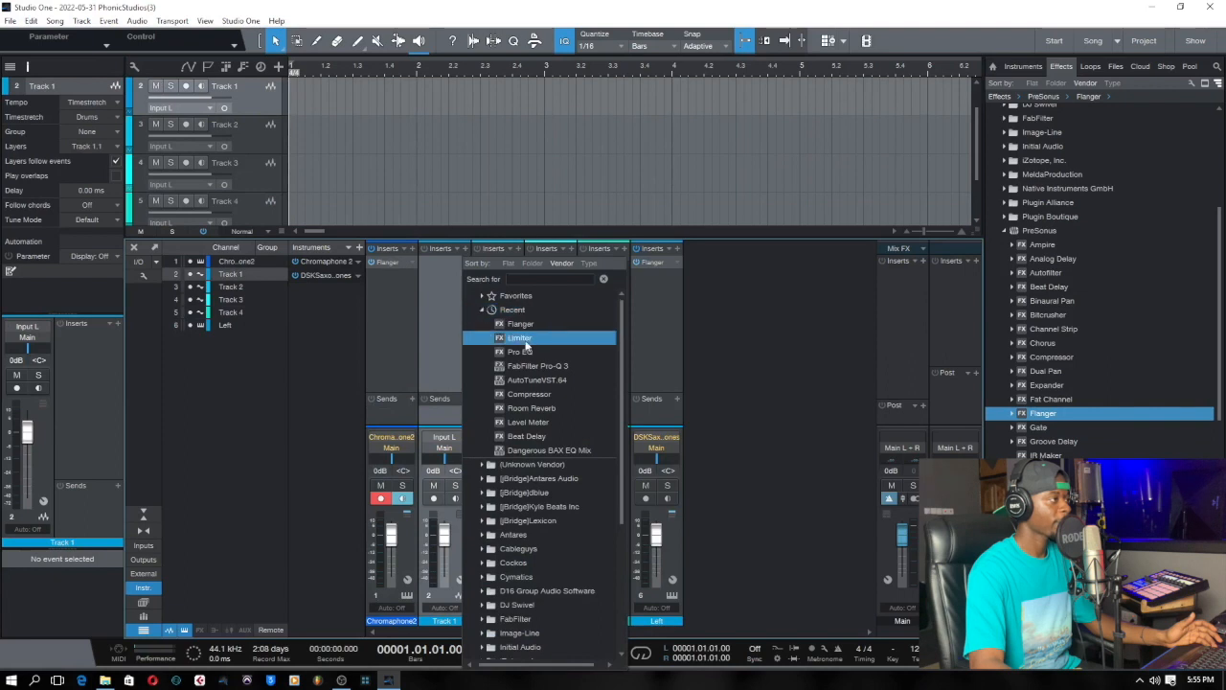
click(523, 352)
mouse_move(598, 363)
mouse_down()
mouse_move(605, 340)
mouse_move(582, 364)
mouse_up()
drag(701, 365, 703, 391)
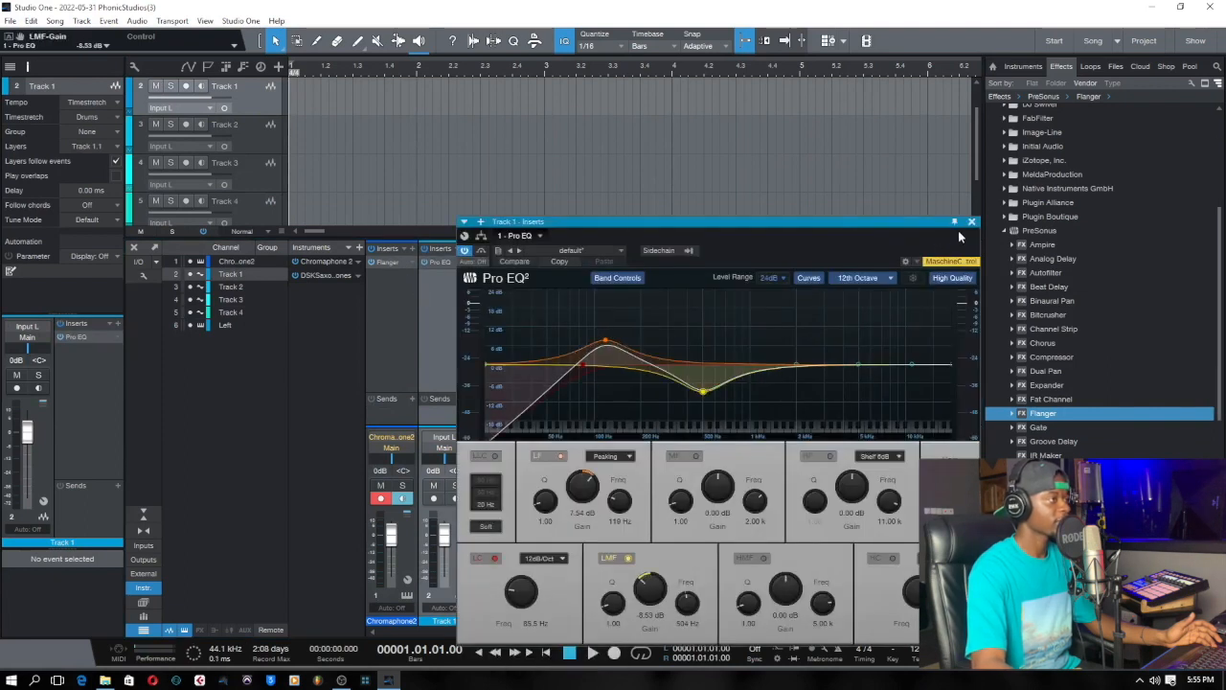
click(971, 221)
Copy the Pro EQ insert from Track 1 to Tracks 2, 3 and 4, closing each effect window.
click(506, 290)
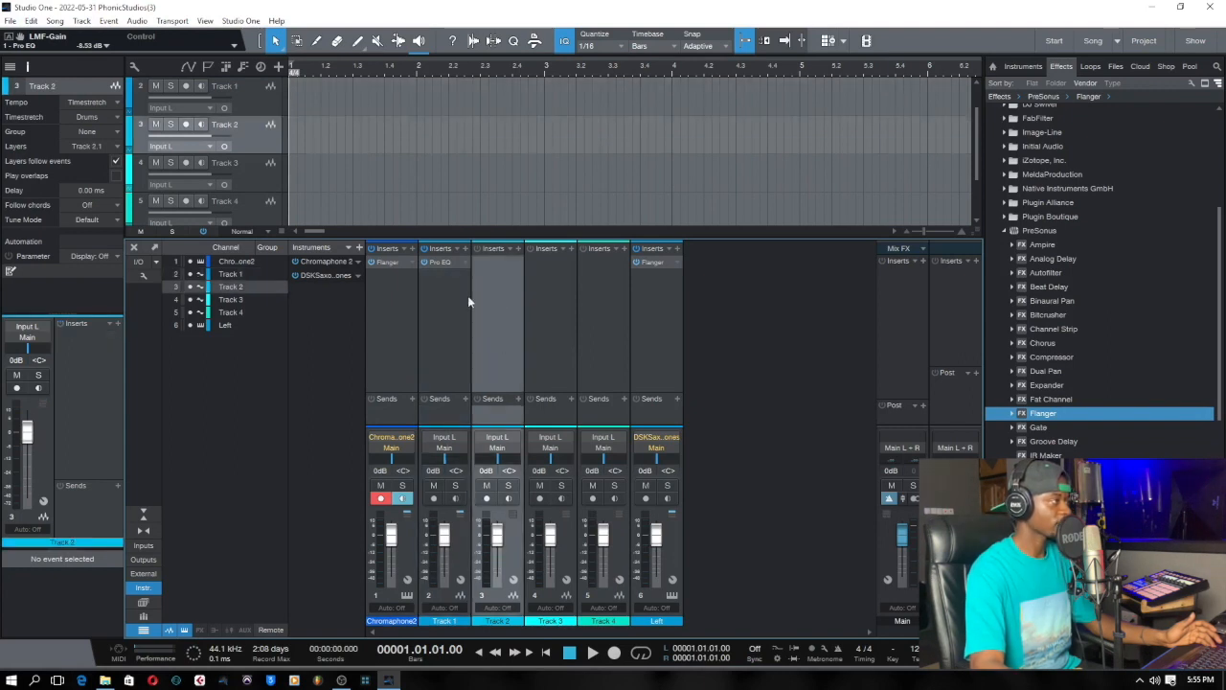
drag(439, 263, 497, 281)
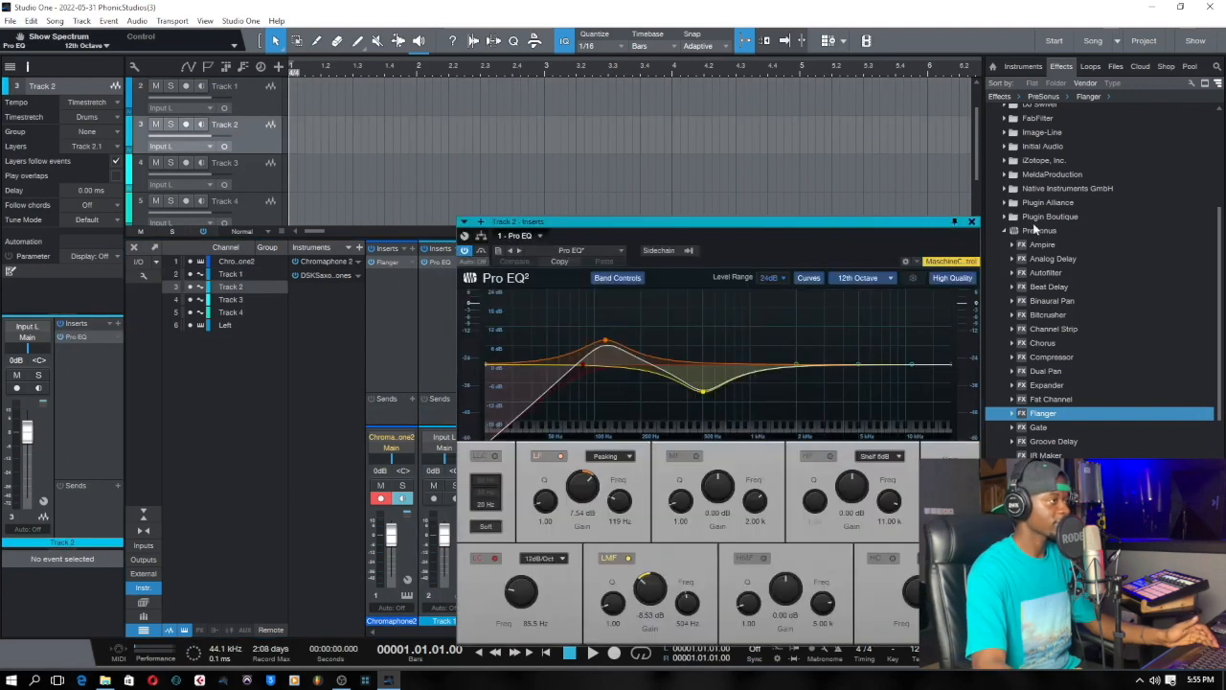
click(971, 221)
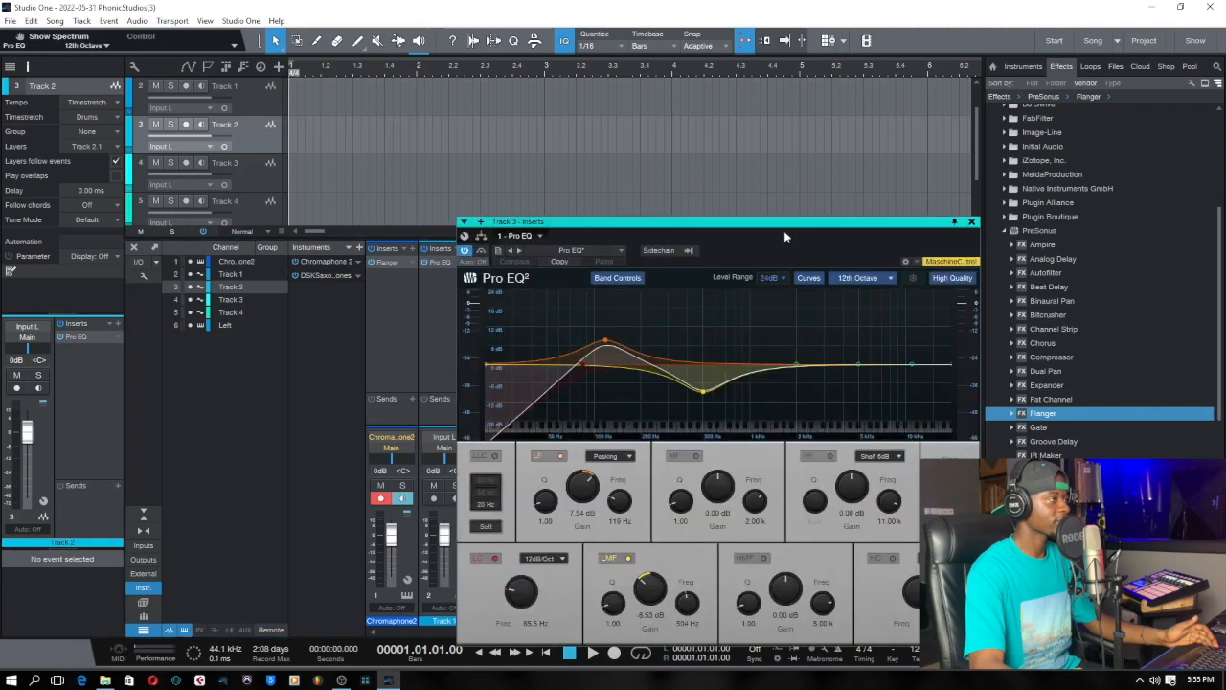
click(972, 221)
drag(544, 266, 602, 274)
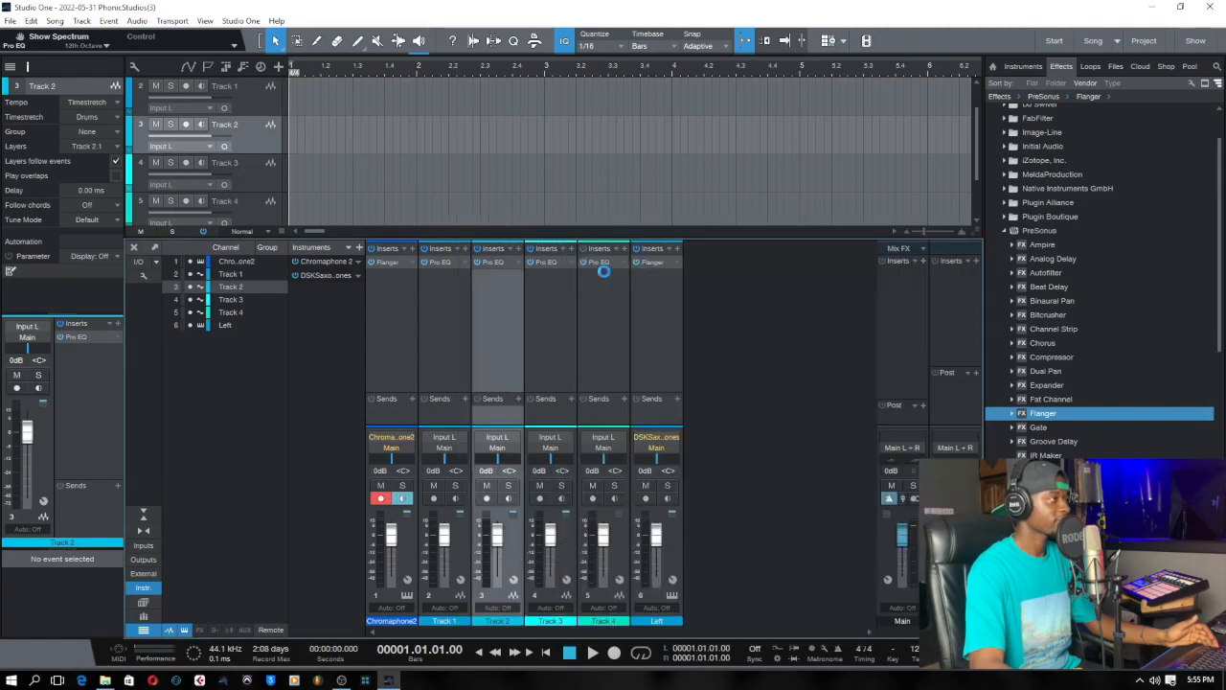
click(971, 221)
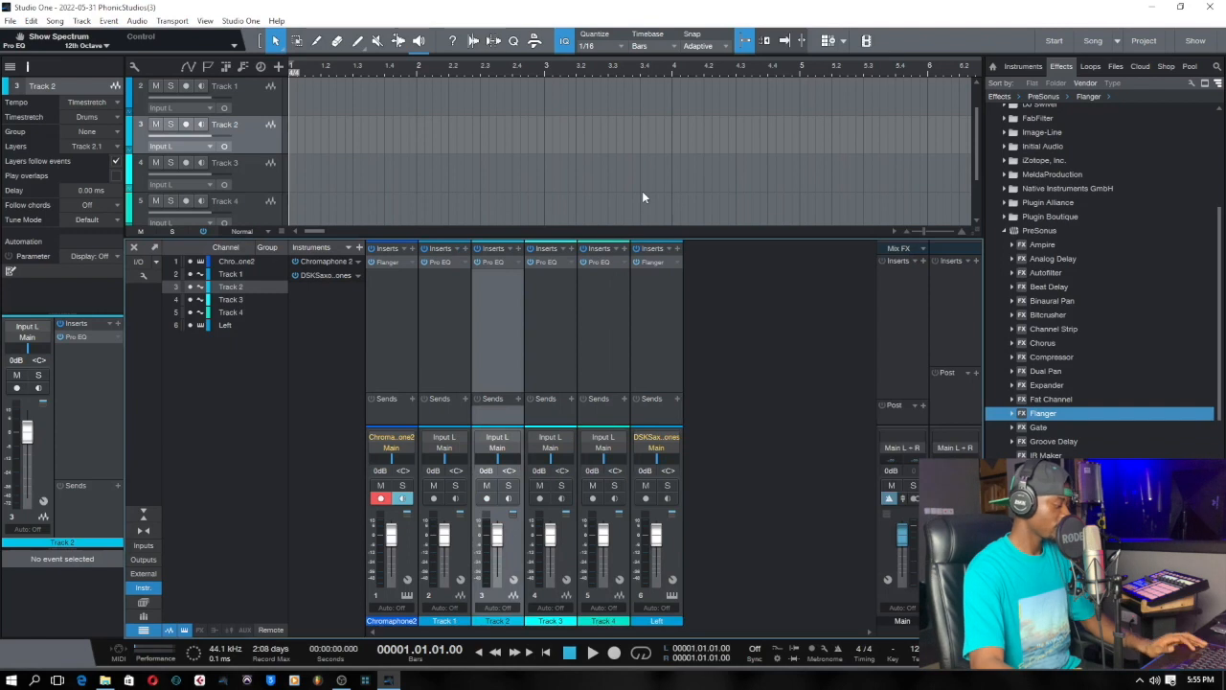
Undo the last three insert changes.
key(ctrl+z)
key(ctrl+z)
key(ctrl+z)
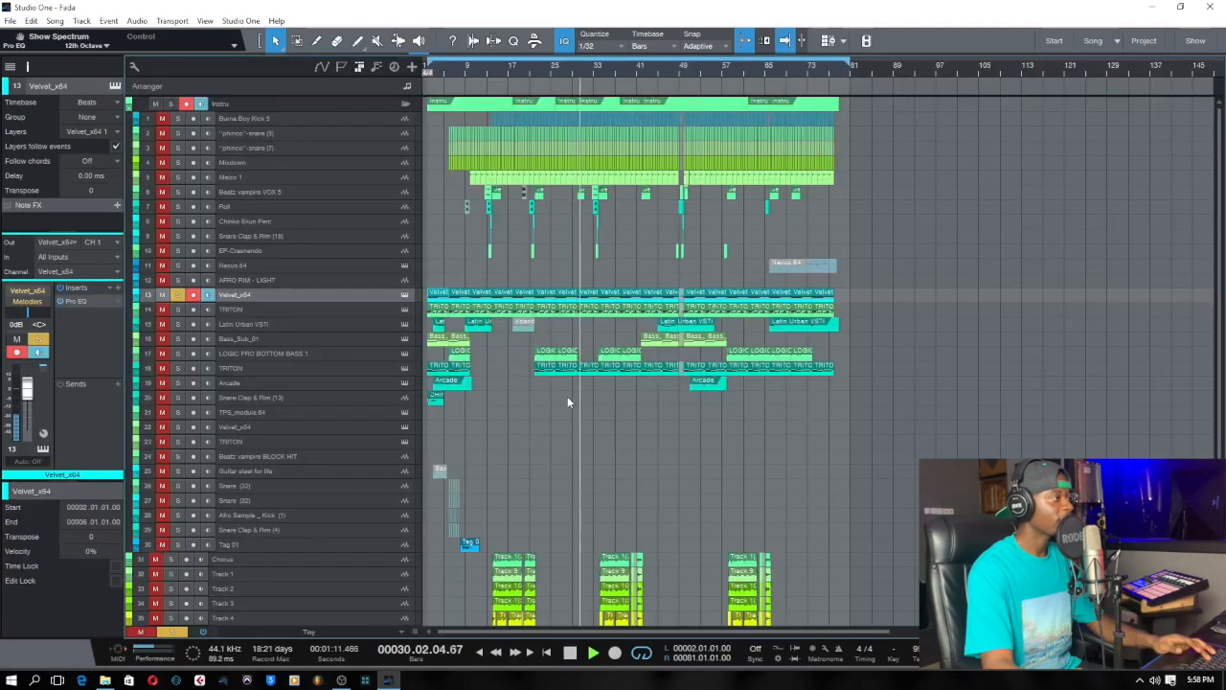
Stop playback and try the Small track height, returning the tracks to Tiny.
key(space)
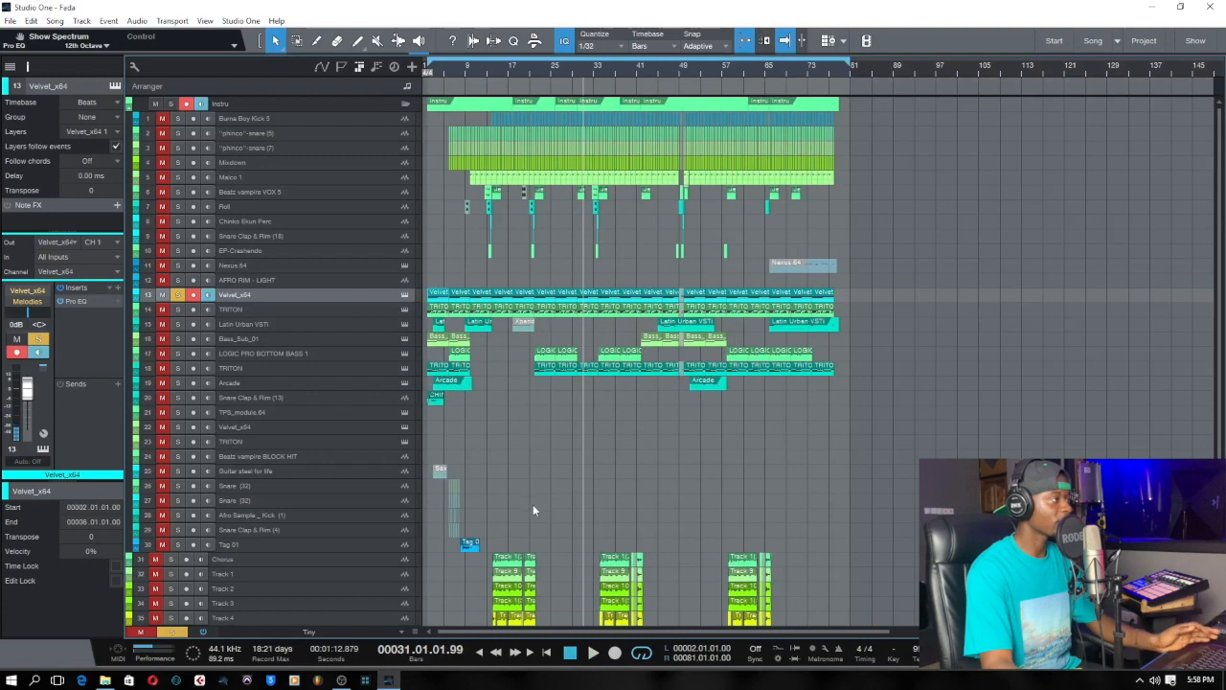
click(398, 633)
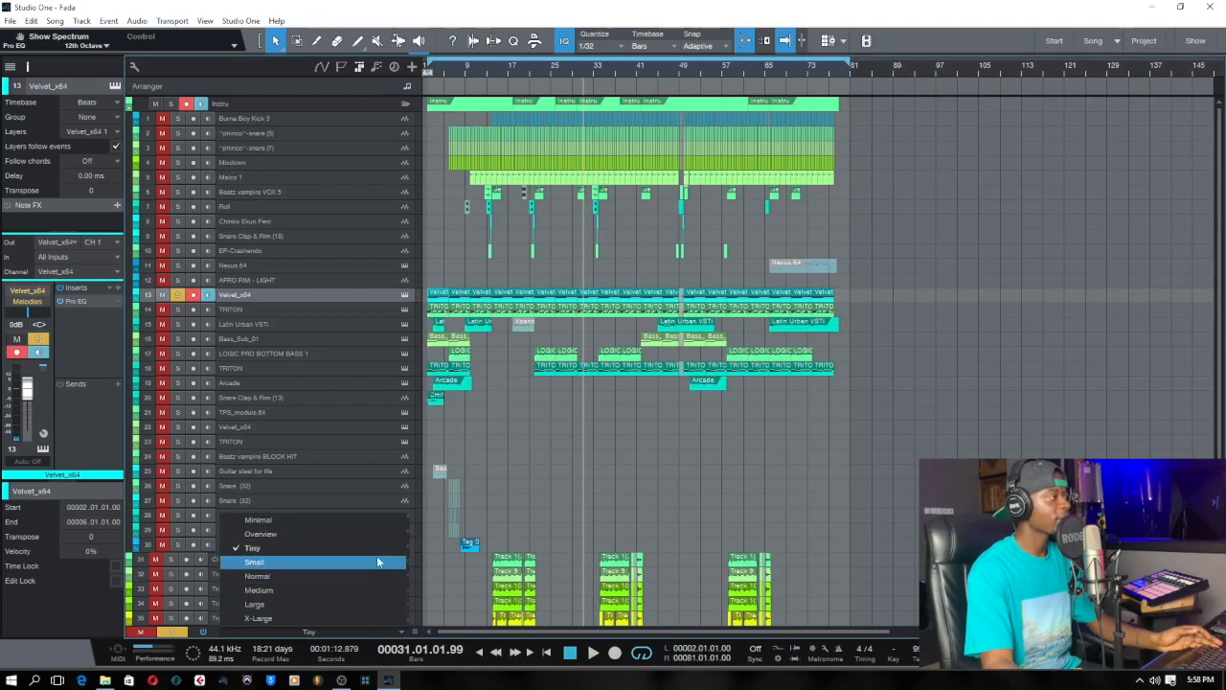
click(378, 561)
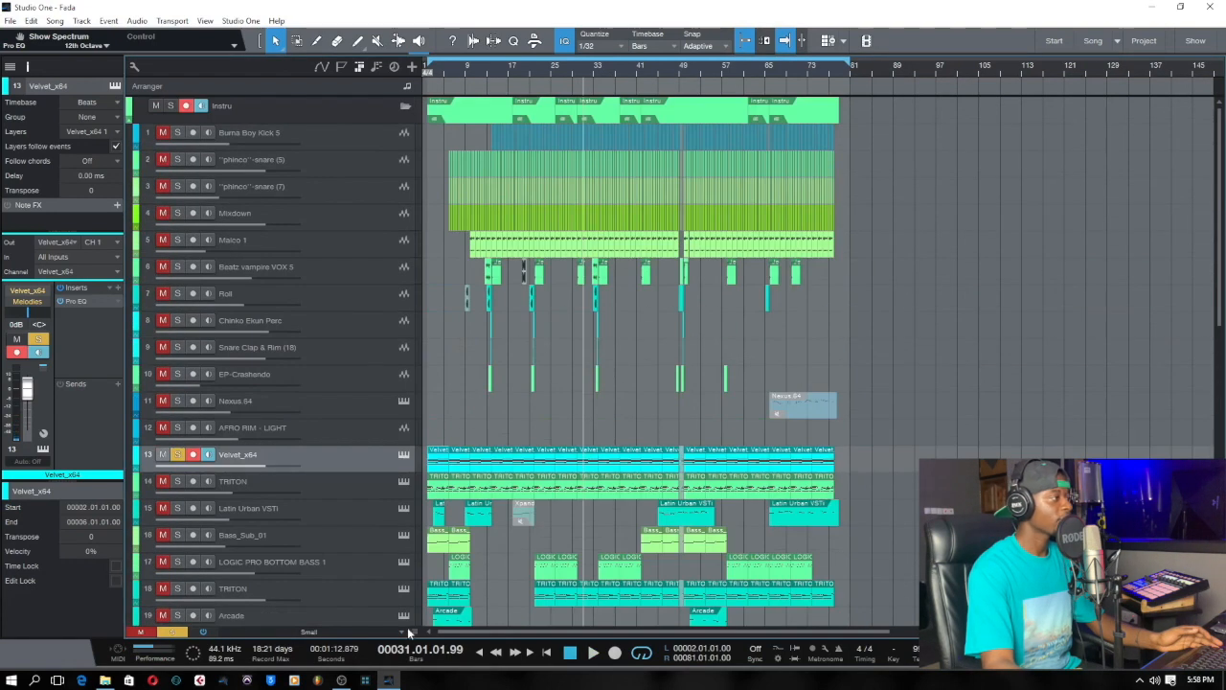
click(409, 632)
click(378, 548)
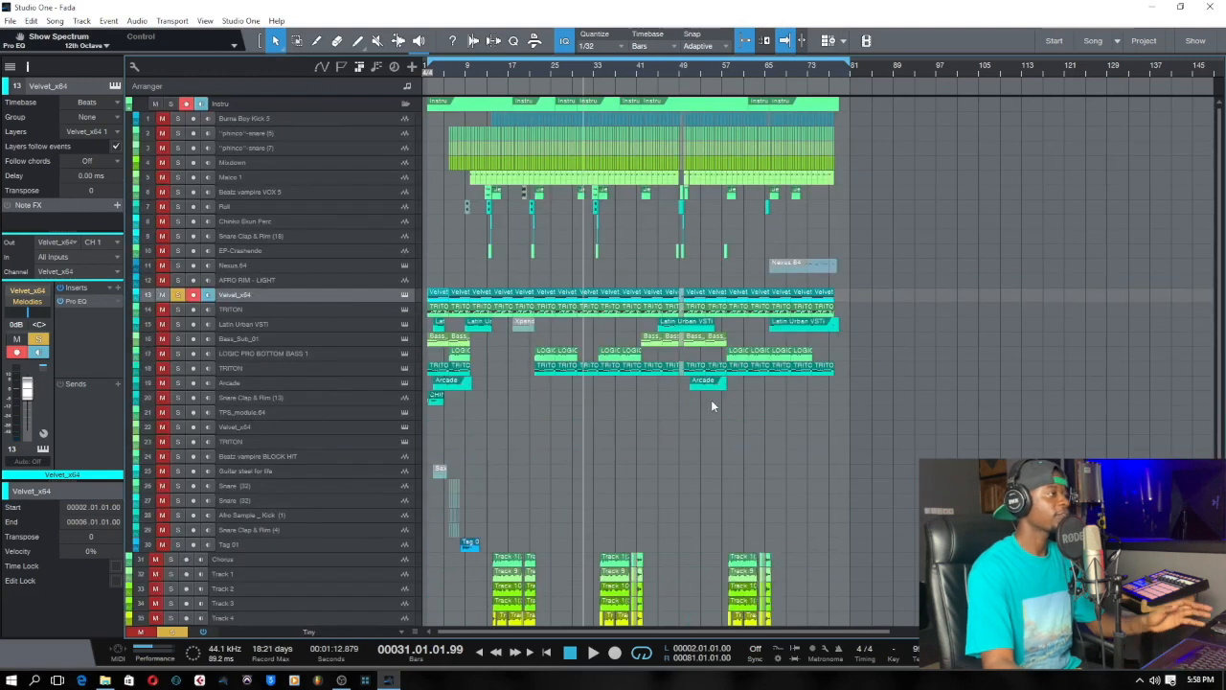
Open the Velvet_x64 part starting at bar 2 in the note editor and enlarge the editor.
scroll(846, 460, down, 3)
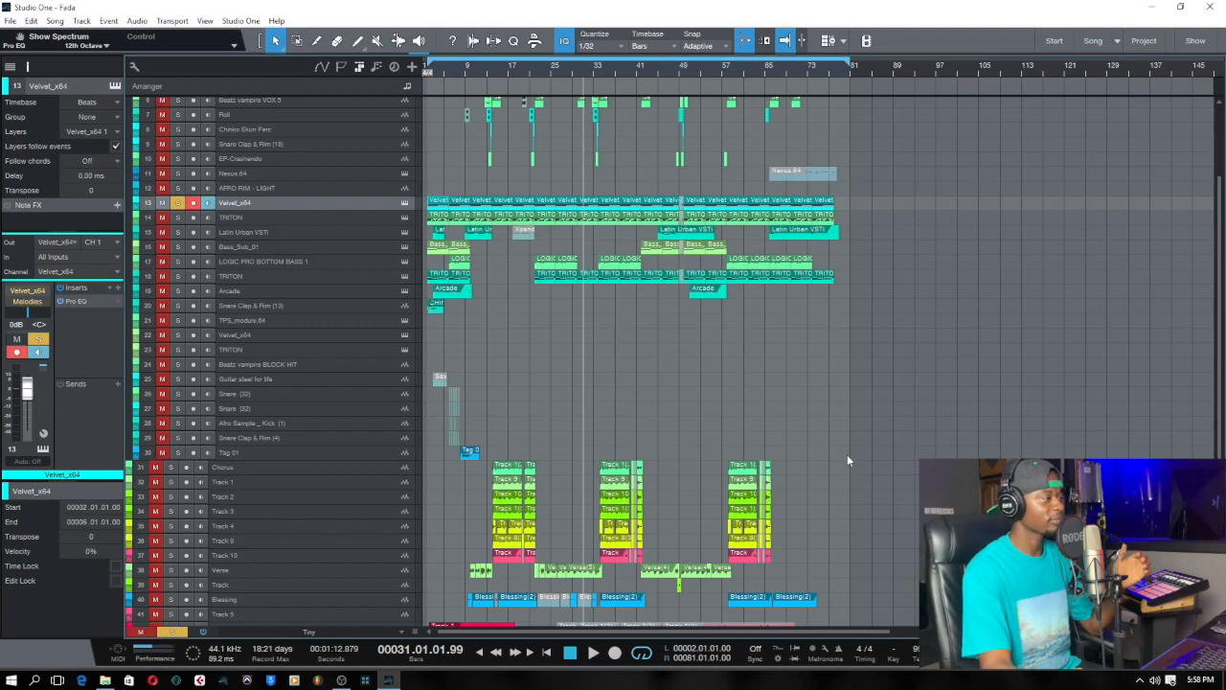
scroll(845, 448, up, 1)
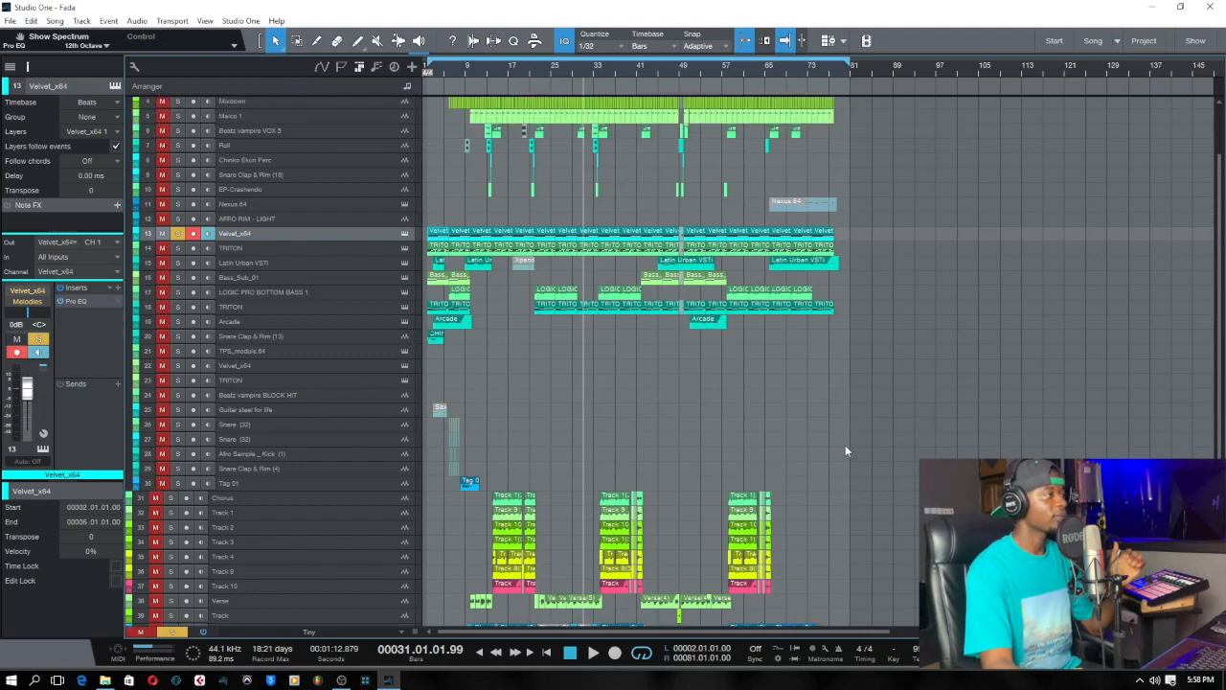
double_click(456, 238)
drag(591, 251, 591, 208)
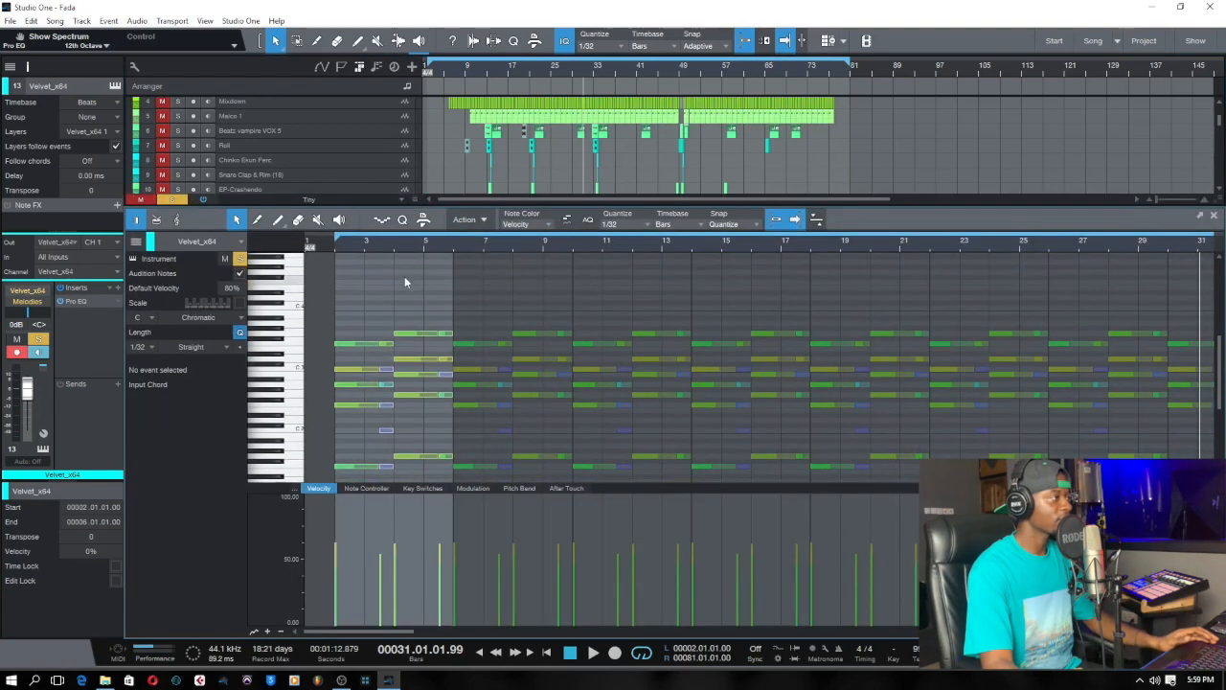
Select all the Velvet_x64 notes between bars 2 and 6, then close the note editor without editing them.
scroll(399, 243, down, 4)
scroll(336, 267, up, 3)
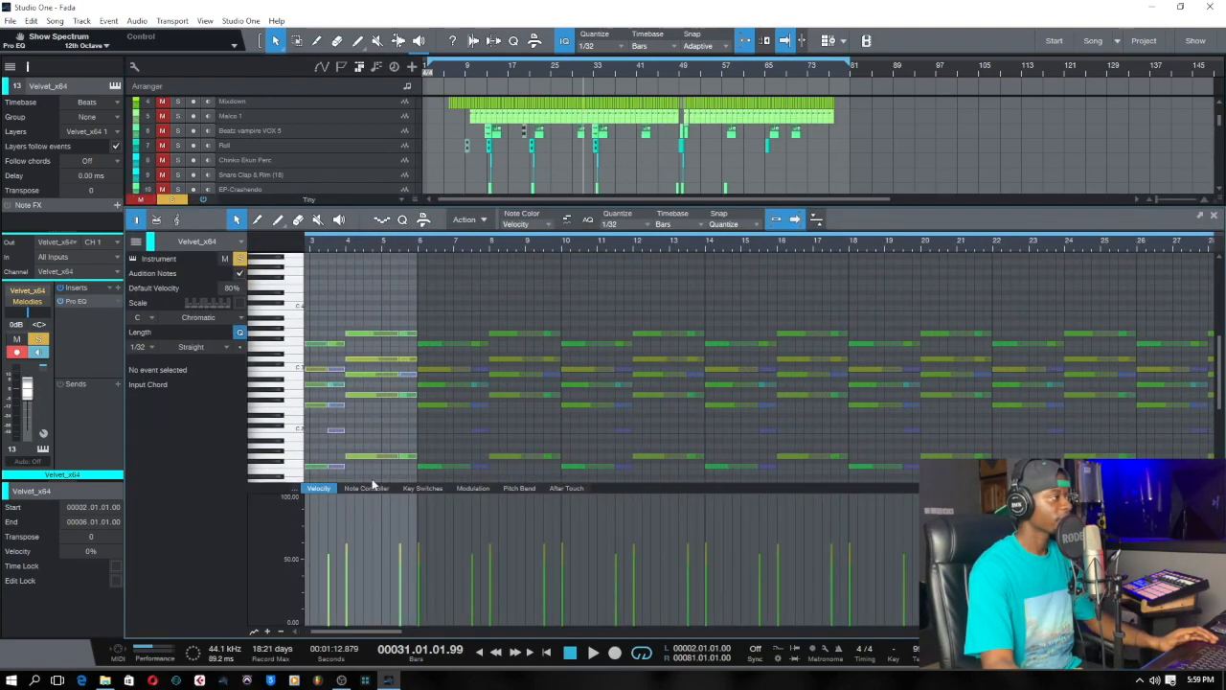
drag(386, 626, 378, 625)
drag(332, 300, 479, 473)
scroll(352, 453, down, 1)
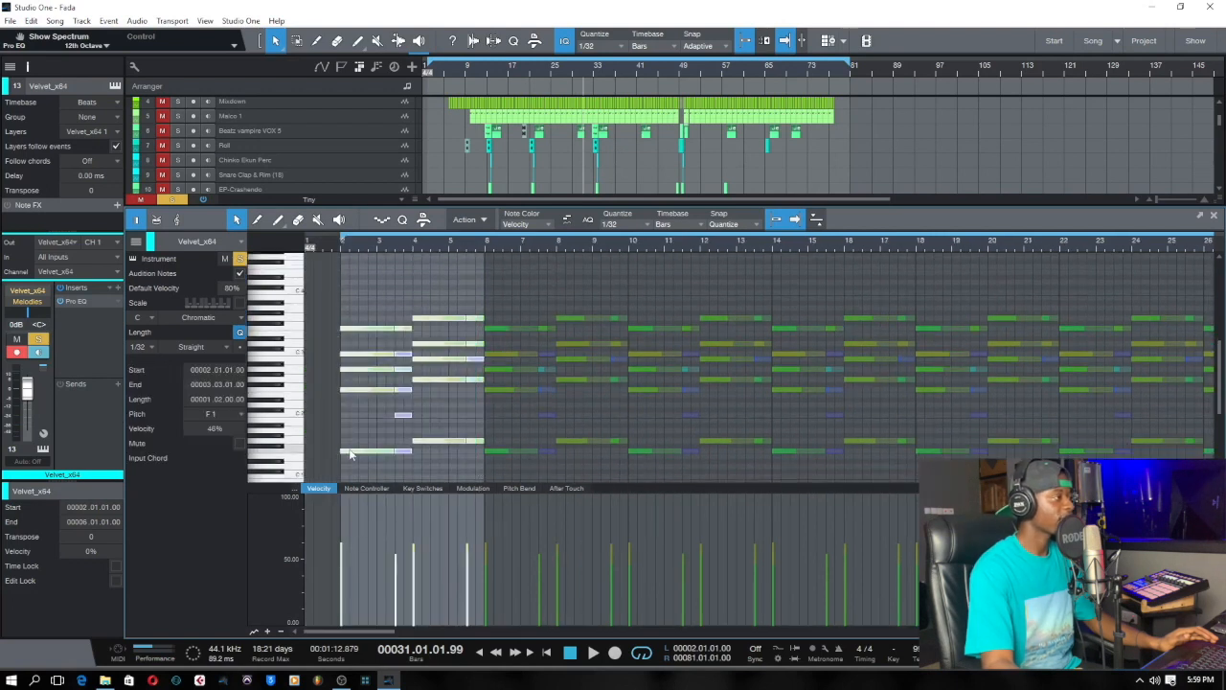
drag(351, 452, 352, 452)
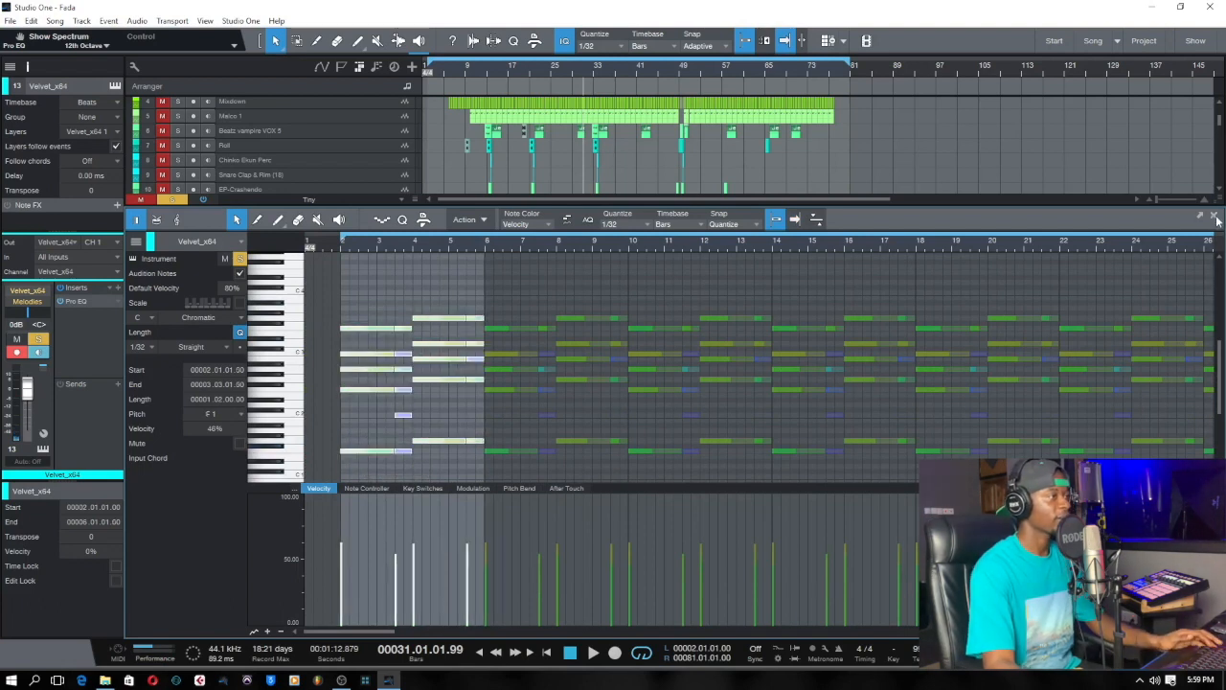
key(F2)
right_click(929, 293)
click(931, 296)
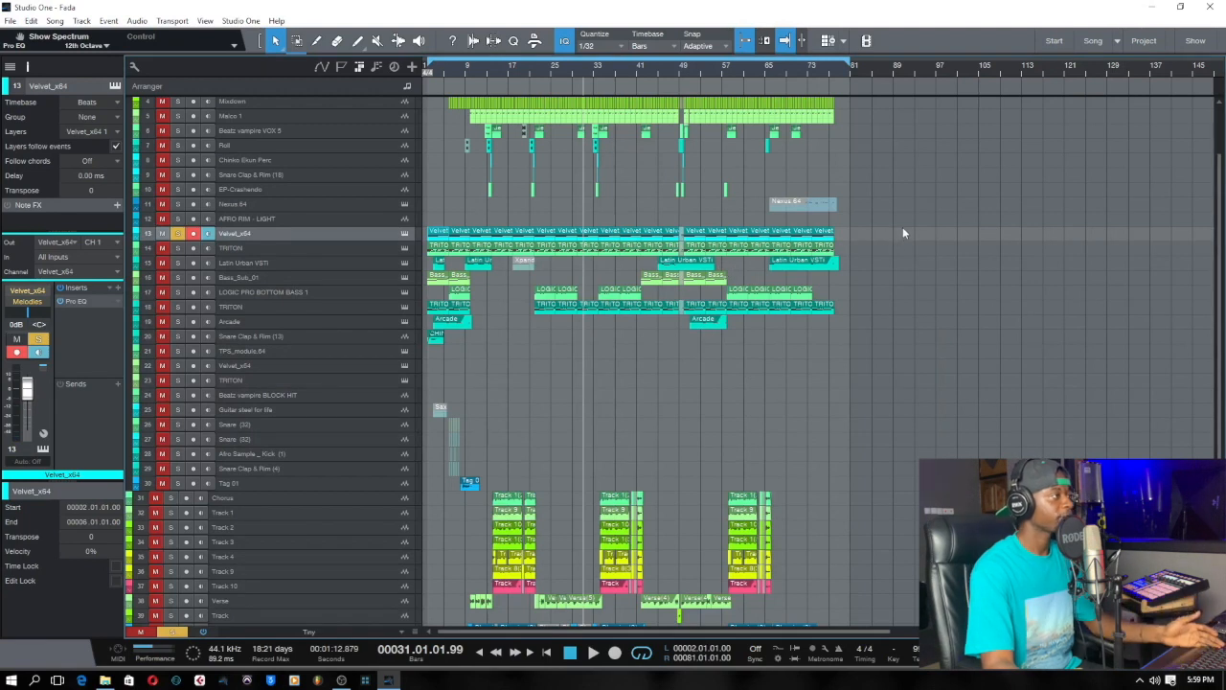
Select the block of parts from the Velvet_x64 track down to the Snare Clap & Rim (13) track and transpose it by 2.
drag(901, 228, 428, 358)
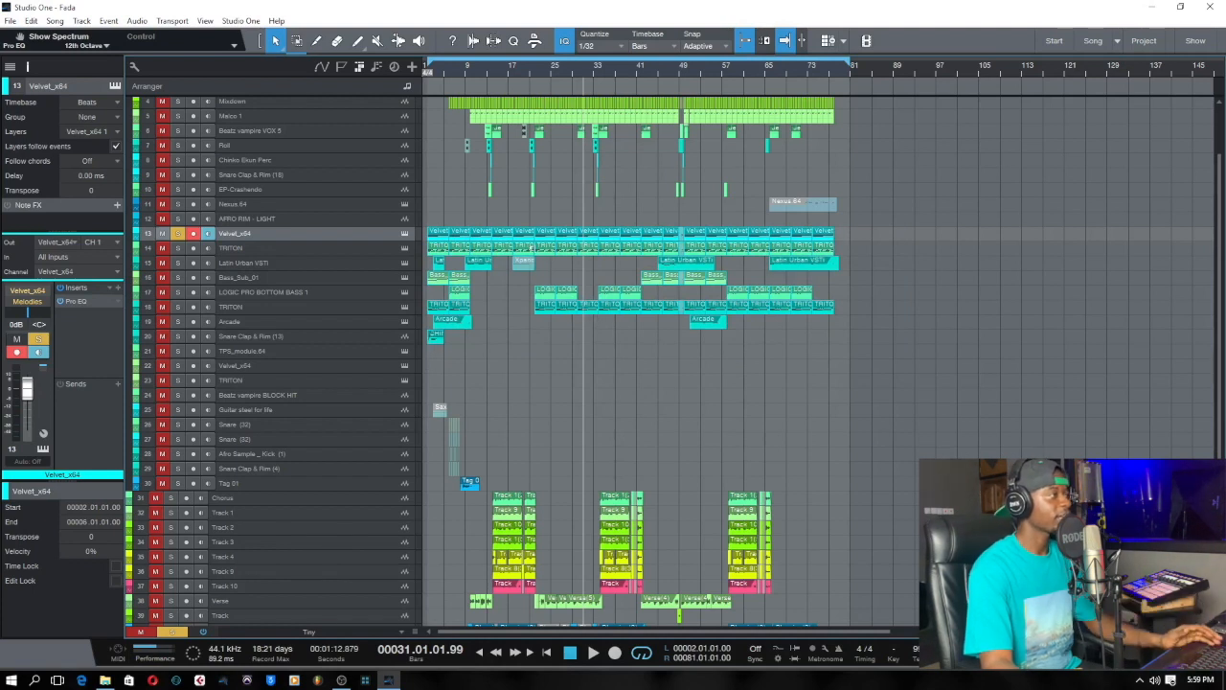
right_click(547, 240)
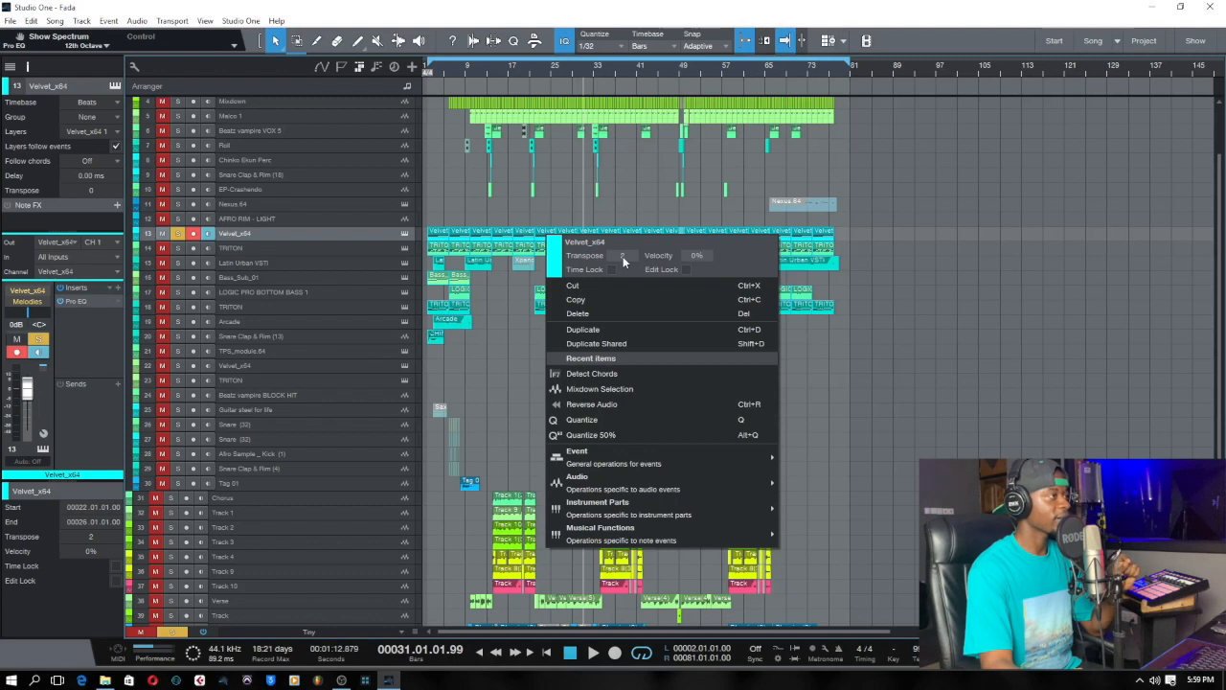
click(829, 300)
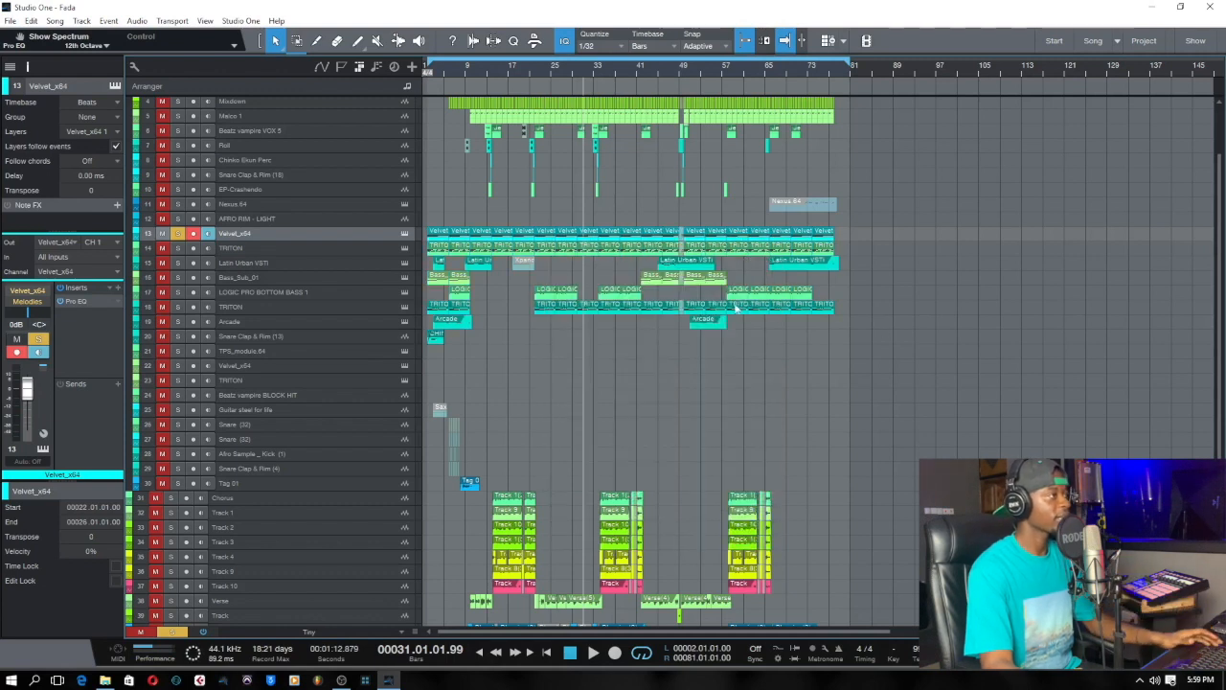
Play the song from around bar 5 and examine the arrangement from the uppermost track.
click(447, 75)
key(space)
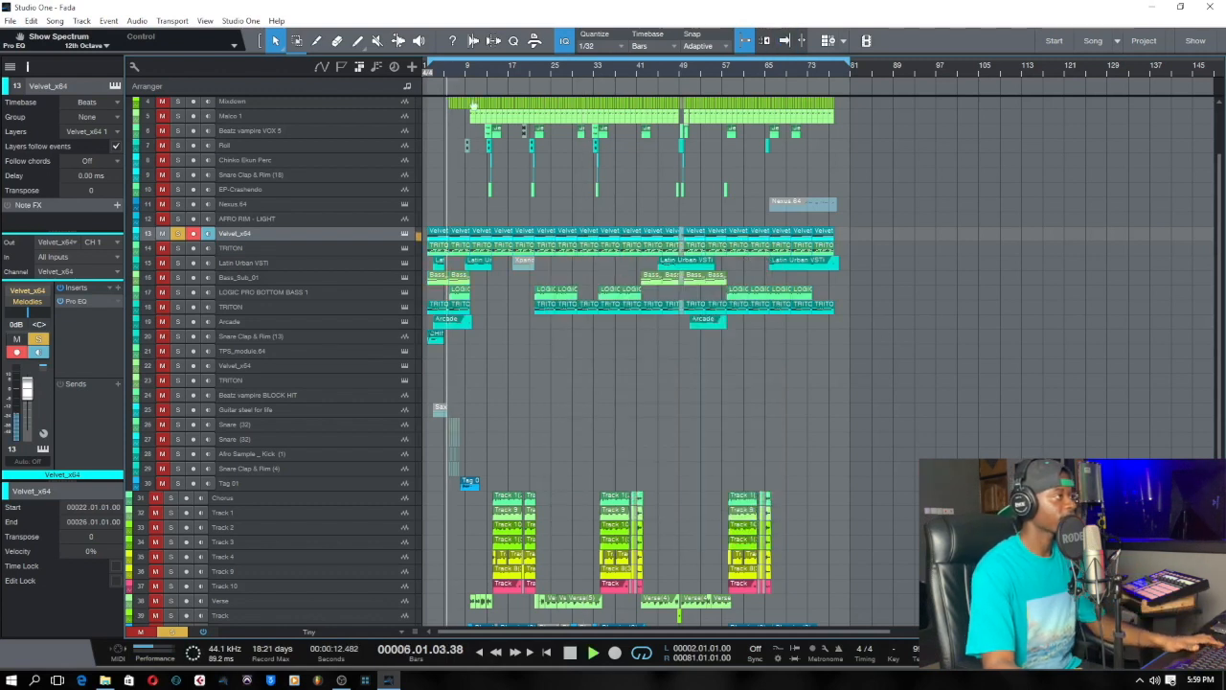
scroll(456, 78, up, 2)
click(400, 632)
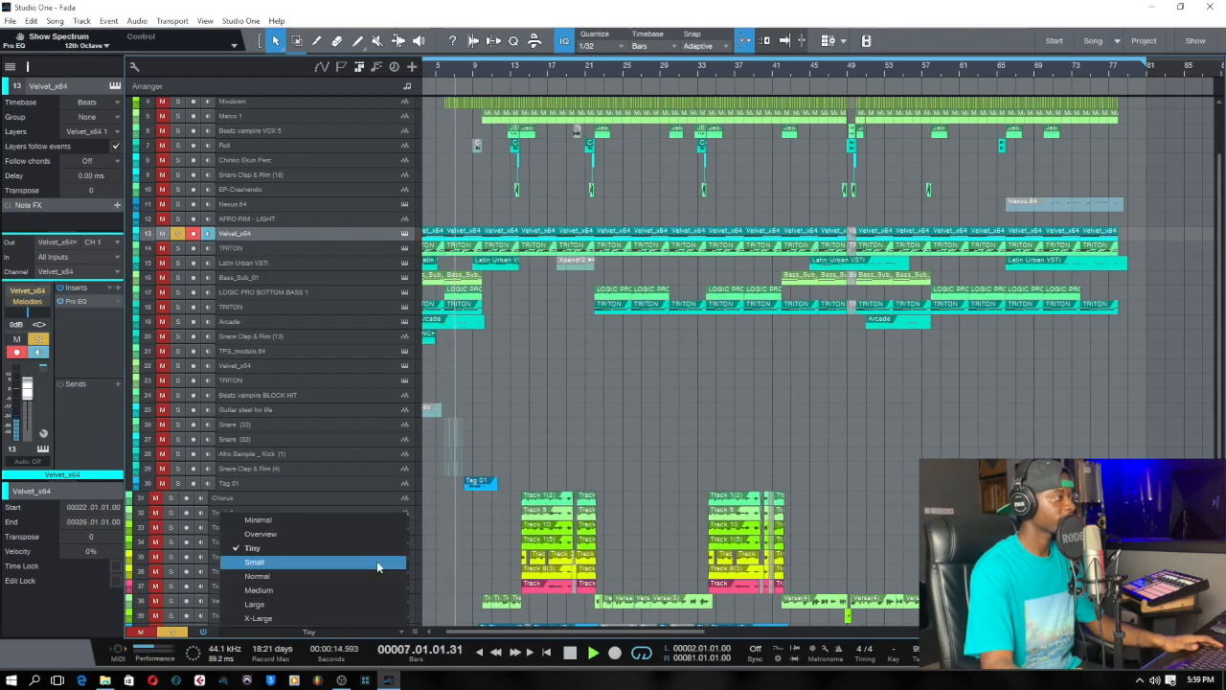
click(599, 361)
scroll(623, 381, up, 3)
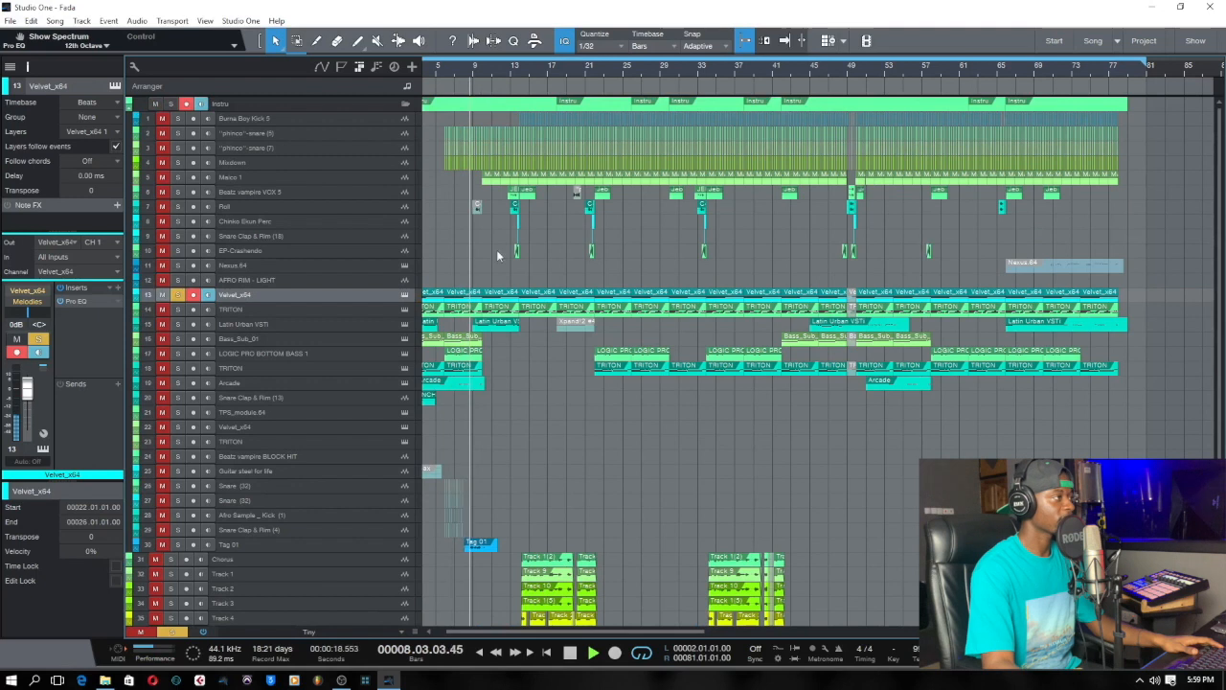
key(f)
Set the loop range from bar 6 to bar 10 around the Velvet_x64 part.
right_click(463, 303)
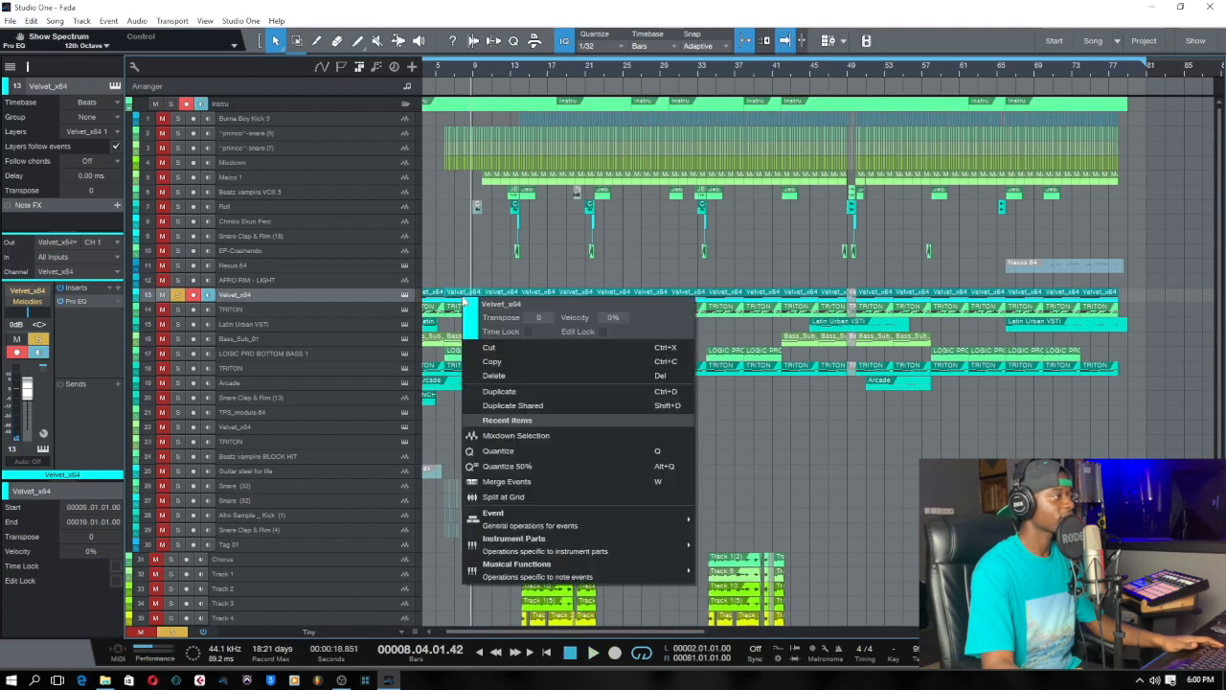
click(448, 188)
scroll(438, 74, up, 5)
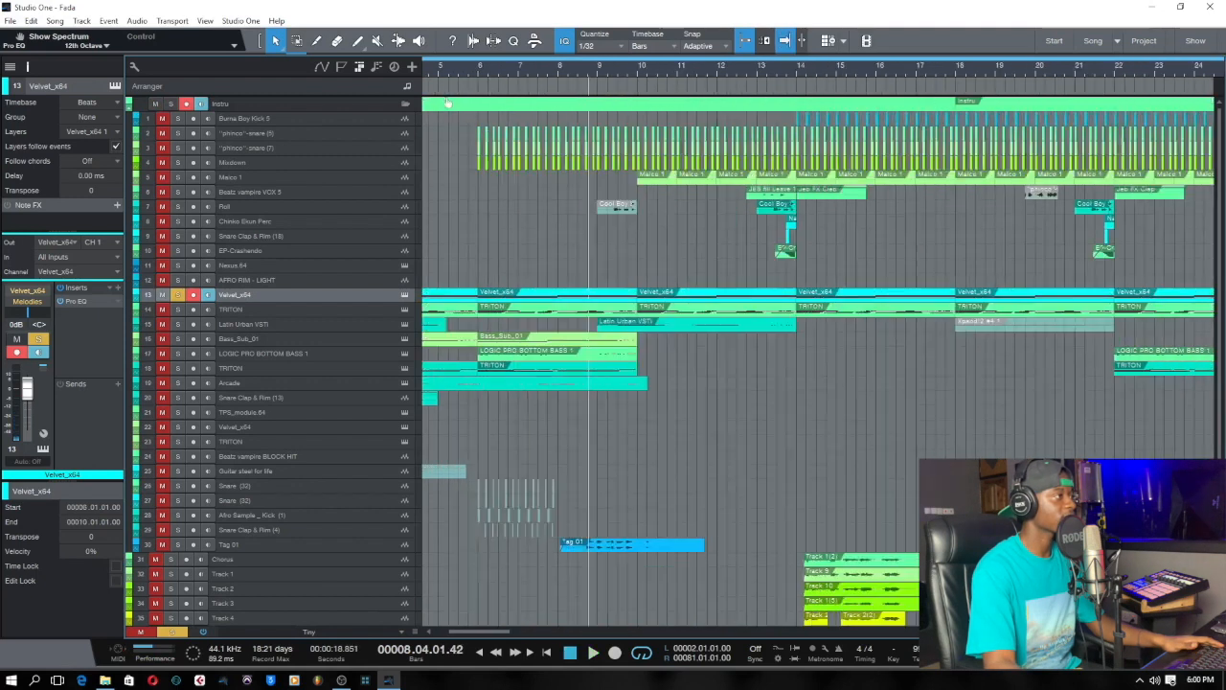
drag(491, 70, 701, 85)
Check the transpose setting of the Velvet_x64 part at bar 6 and listen to the part.
right_click(577, 294)
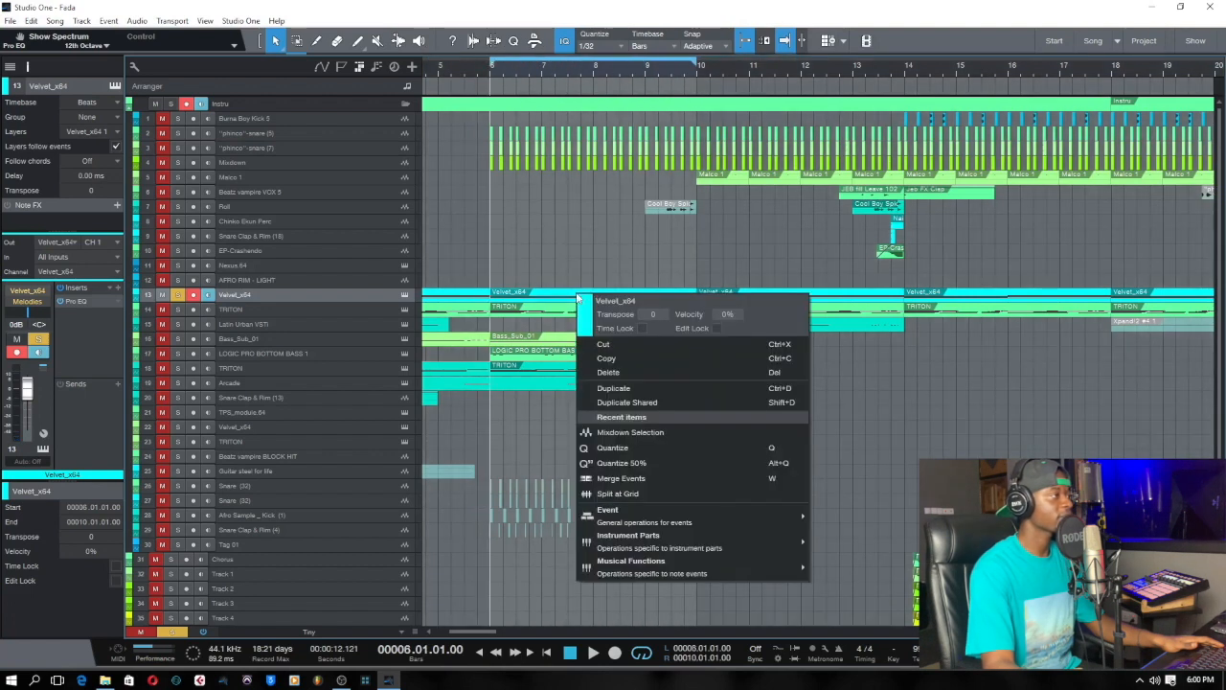
click(893, 398)
key(space)
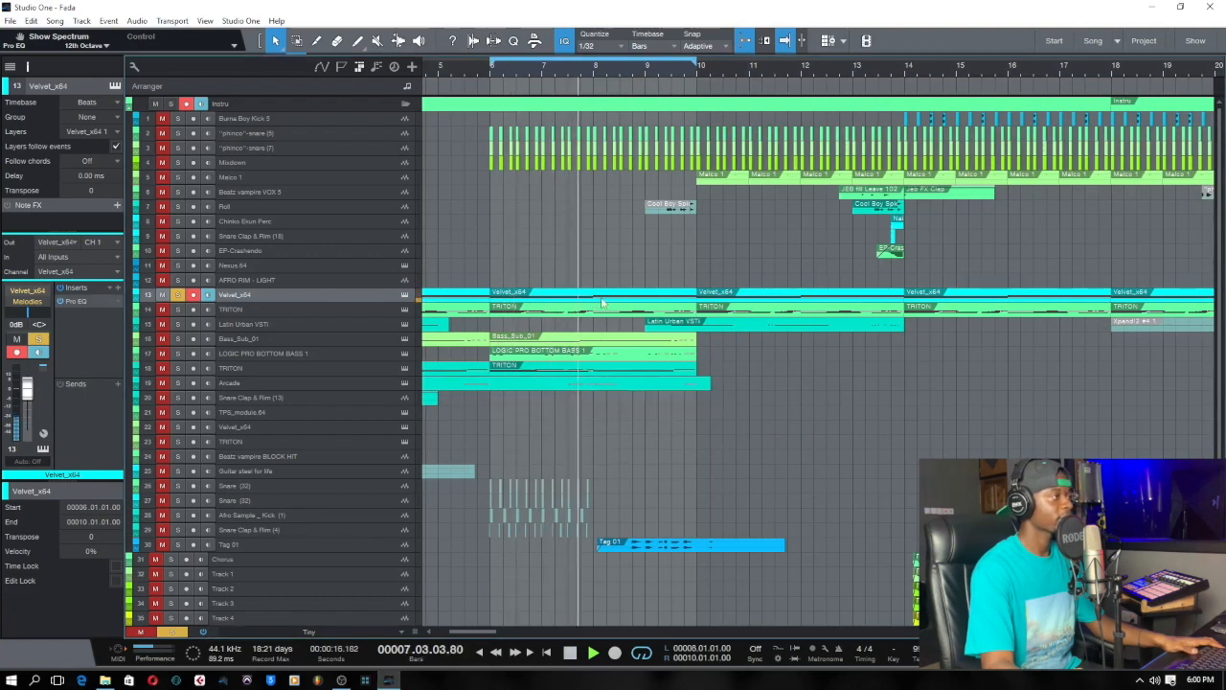
key(space)
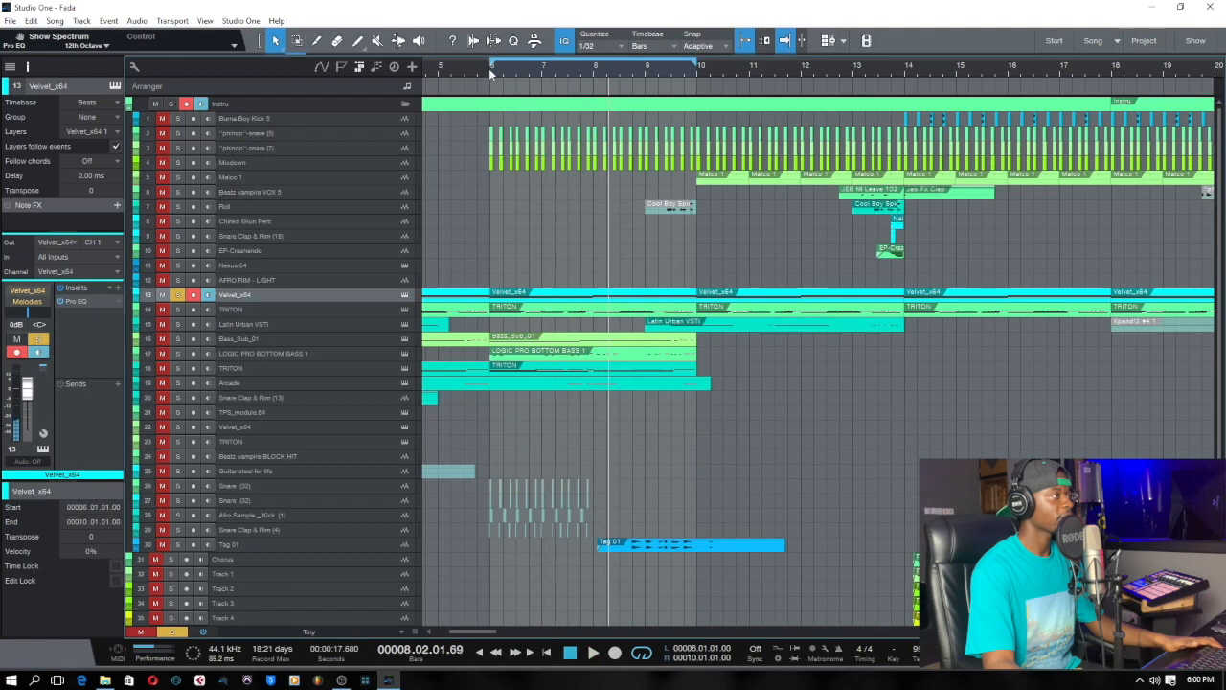
Transpose the Velvet_x64 part at bars 6 to 10 by 2 and play it from bar 6.
right_click(598, 296)
scroll(681, 316, up, 1)
click(910, 411)
key(space)
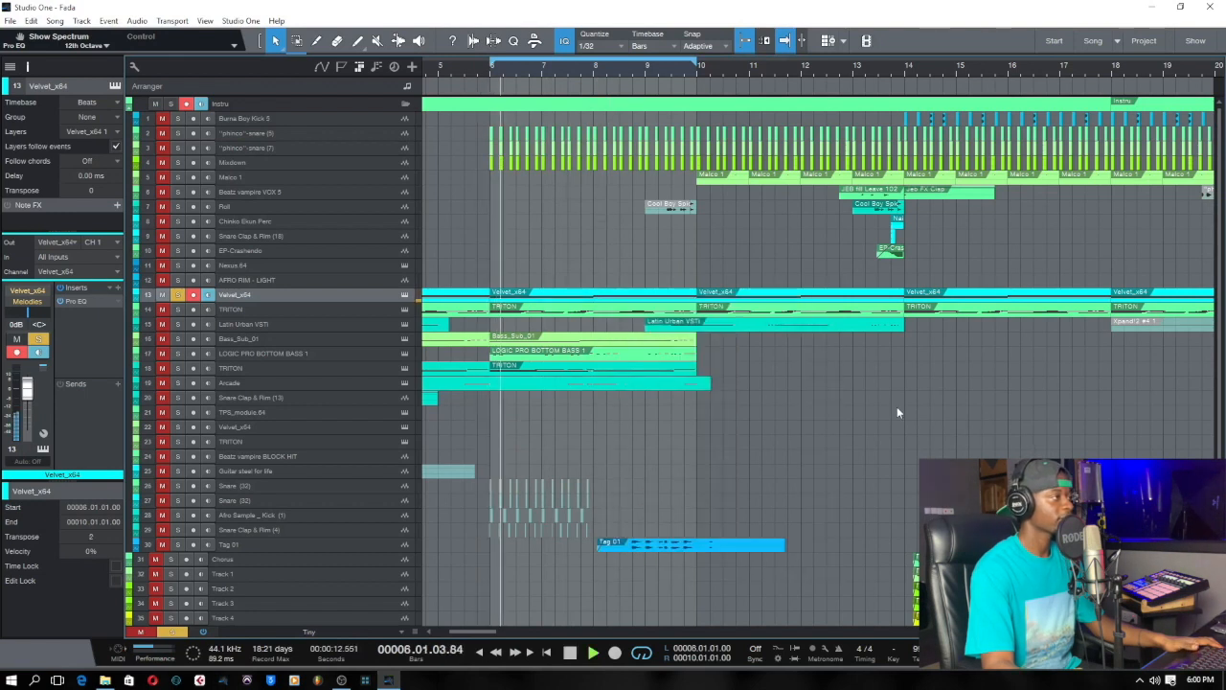
key(space)
click(483, 70)
key(space)
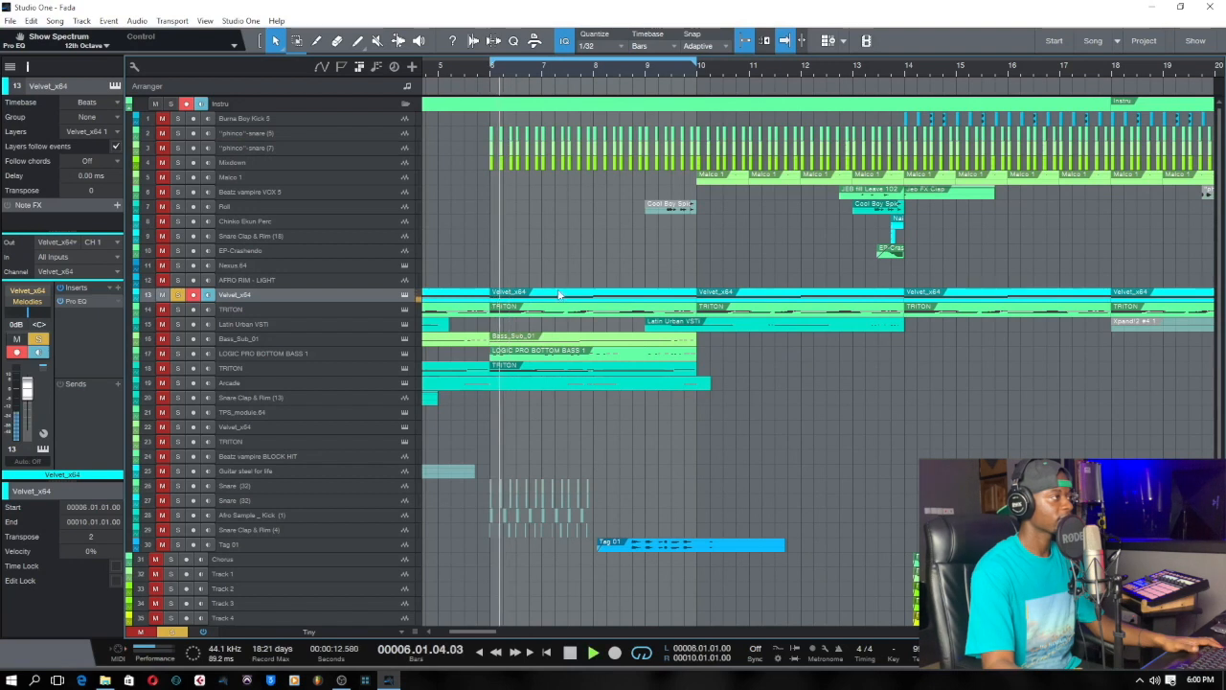
Set the transpose of the Velvet_x64 part at bars 6 to 10 to 5 and play it back.
right_click(559, 295)
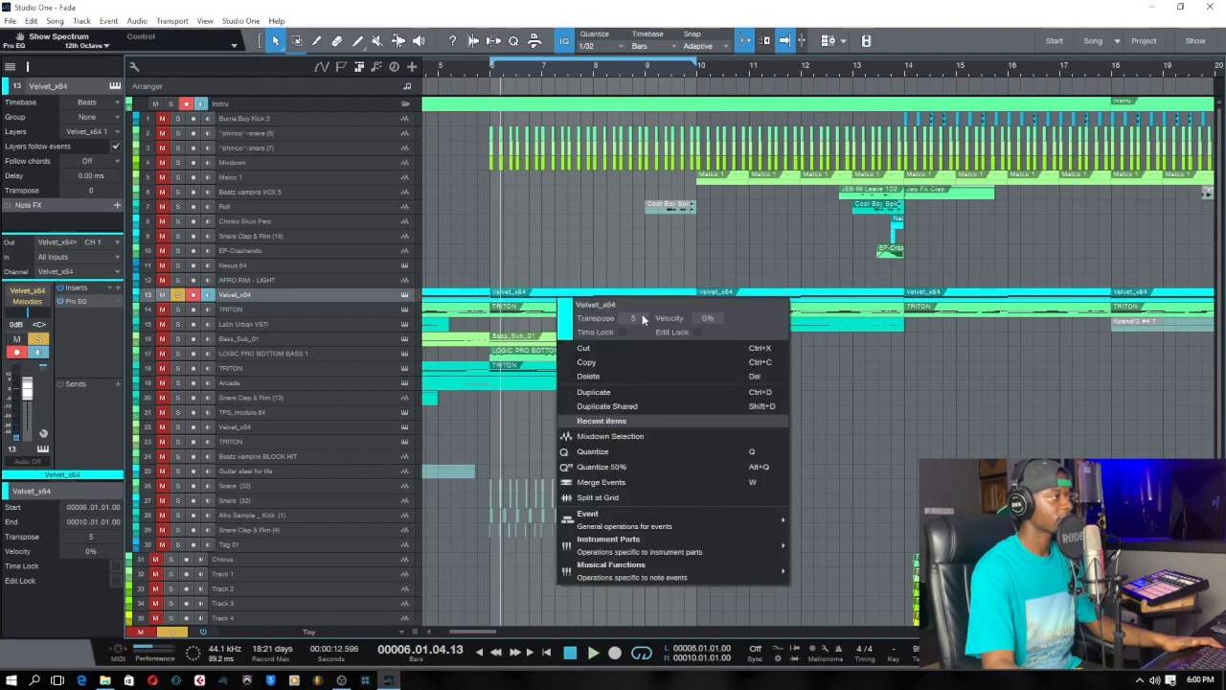
click(808, 347)
key(space)
key(space)
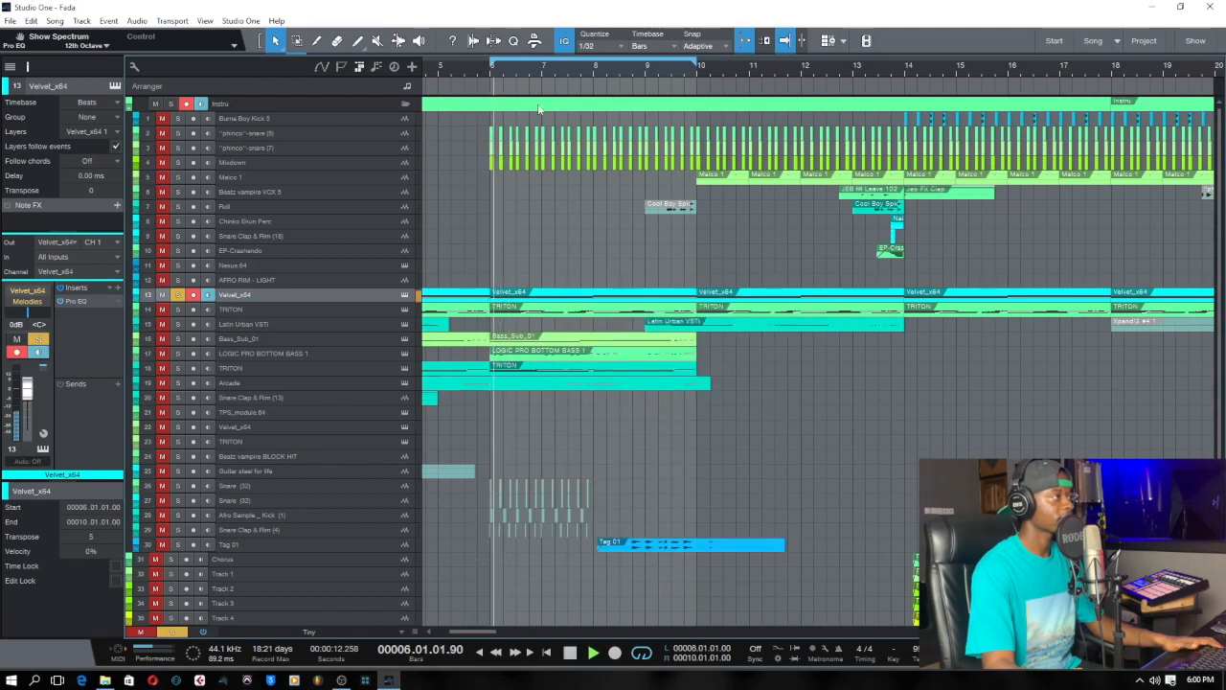
Set the track height in the arrangement to Small.
click(398, 632)
click(288, 562)
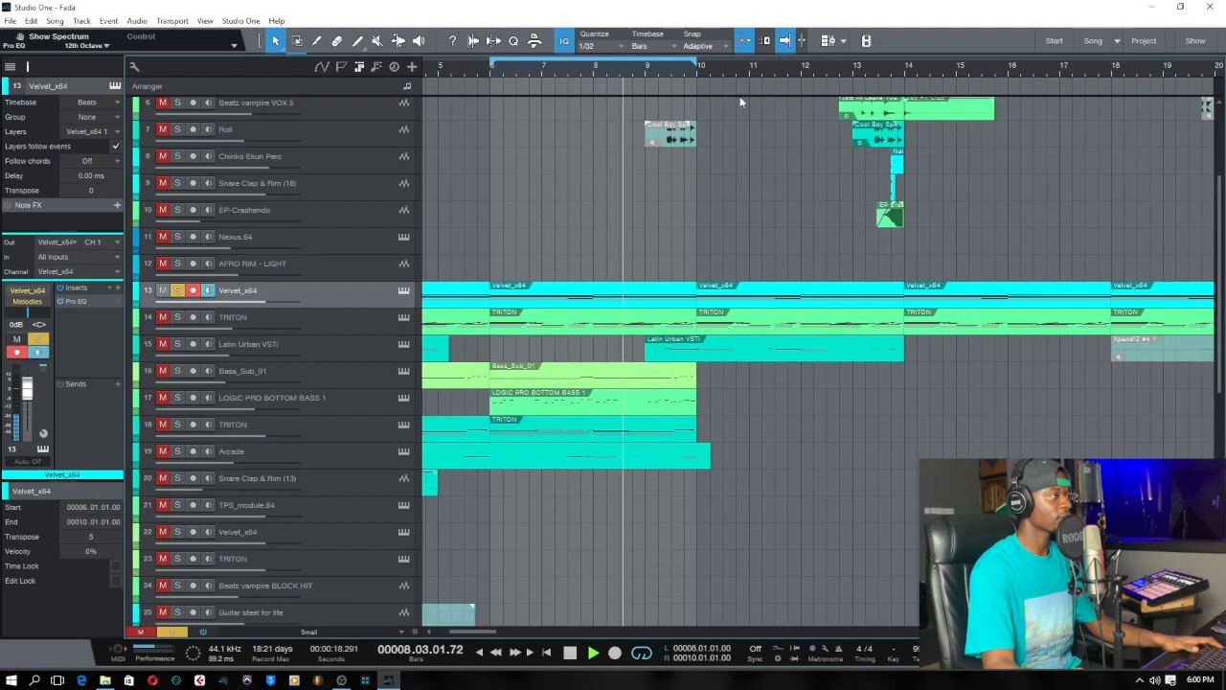
Extend the loop end to bar 14 and open the options of the Velvet_x64 part at bars 6 to 10.
drag(696, 62, 905, 95)
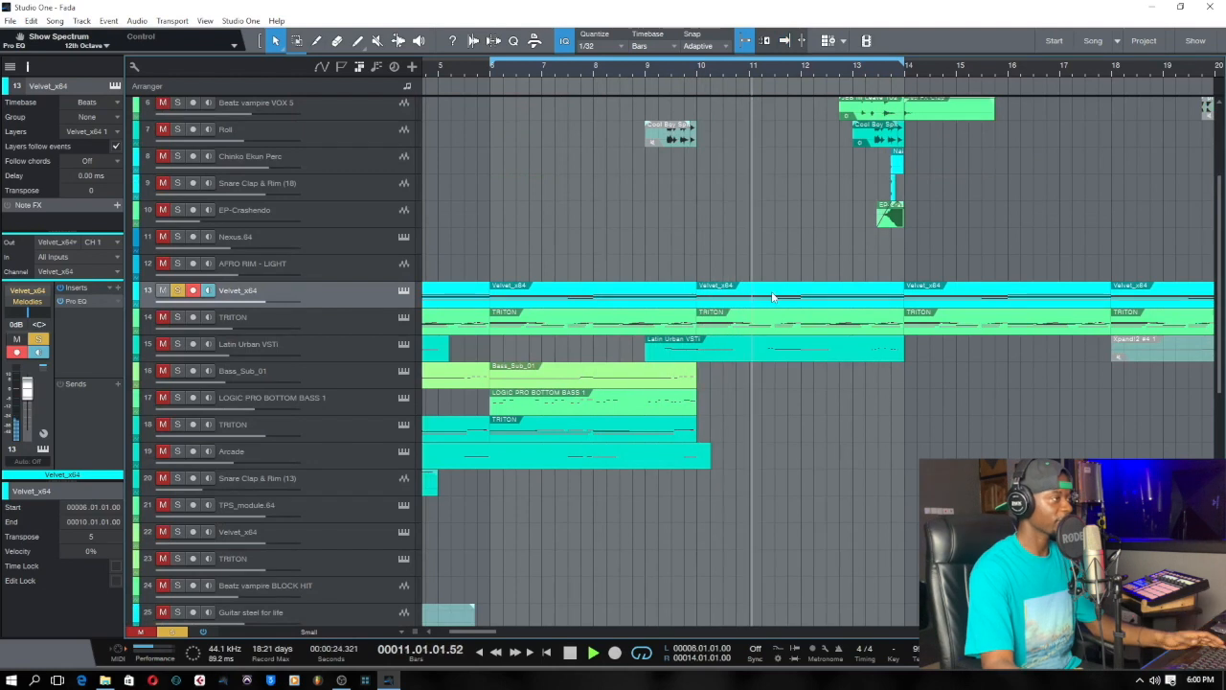
right_click(620, 289)
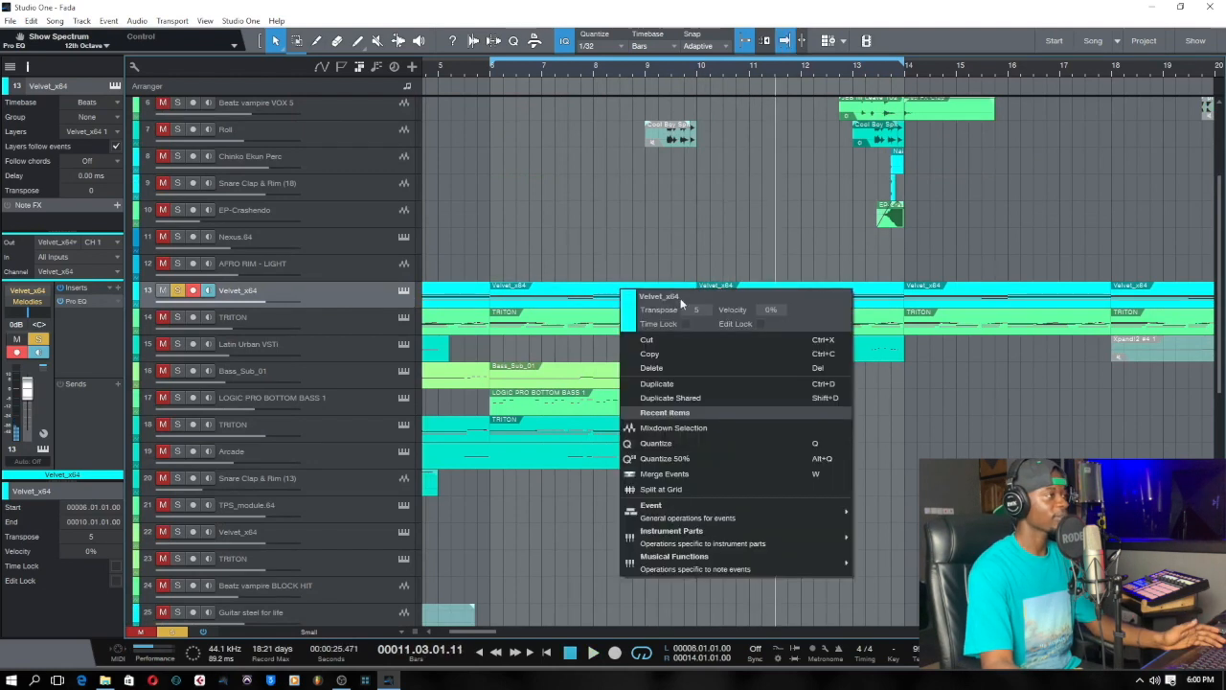
Check the transpose setting of the Velvet_x64 part at bars 10 to 14.
scroll(696, 314, down, 1)
drag(633, 80, 640, 11)
drag(647, 332, 406, 500)
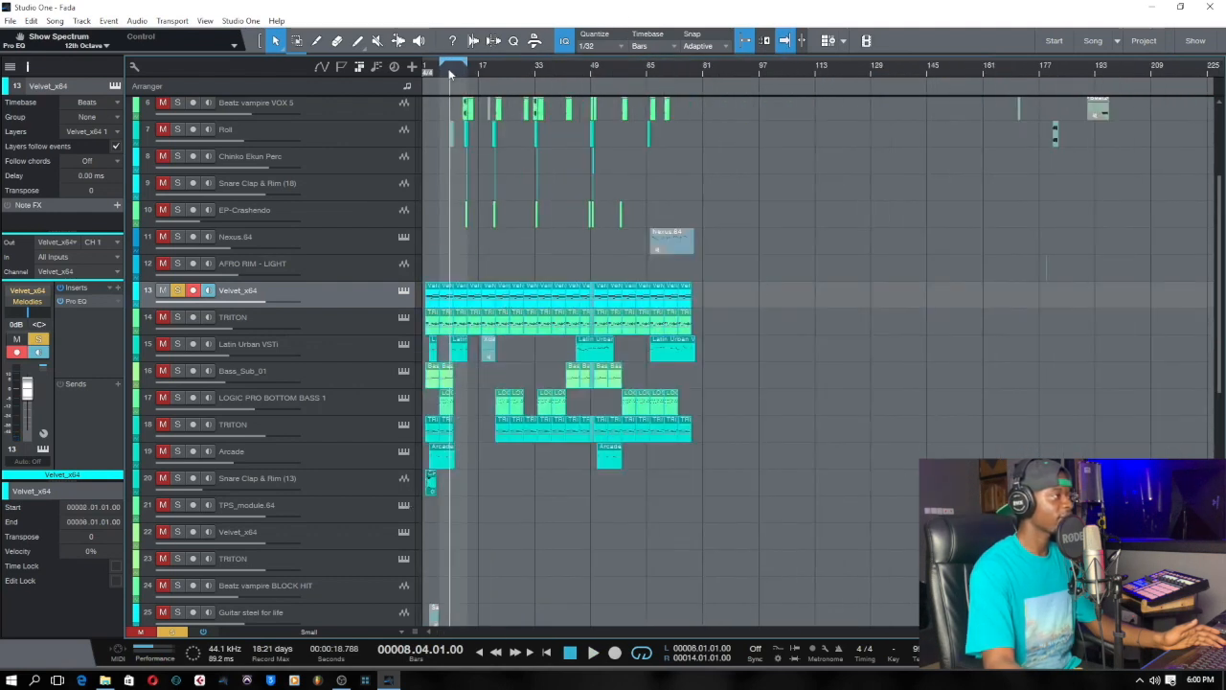
drag(451, 74, 453, 138)
right_click(488, 298)
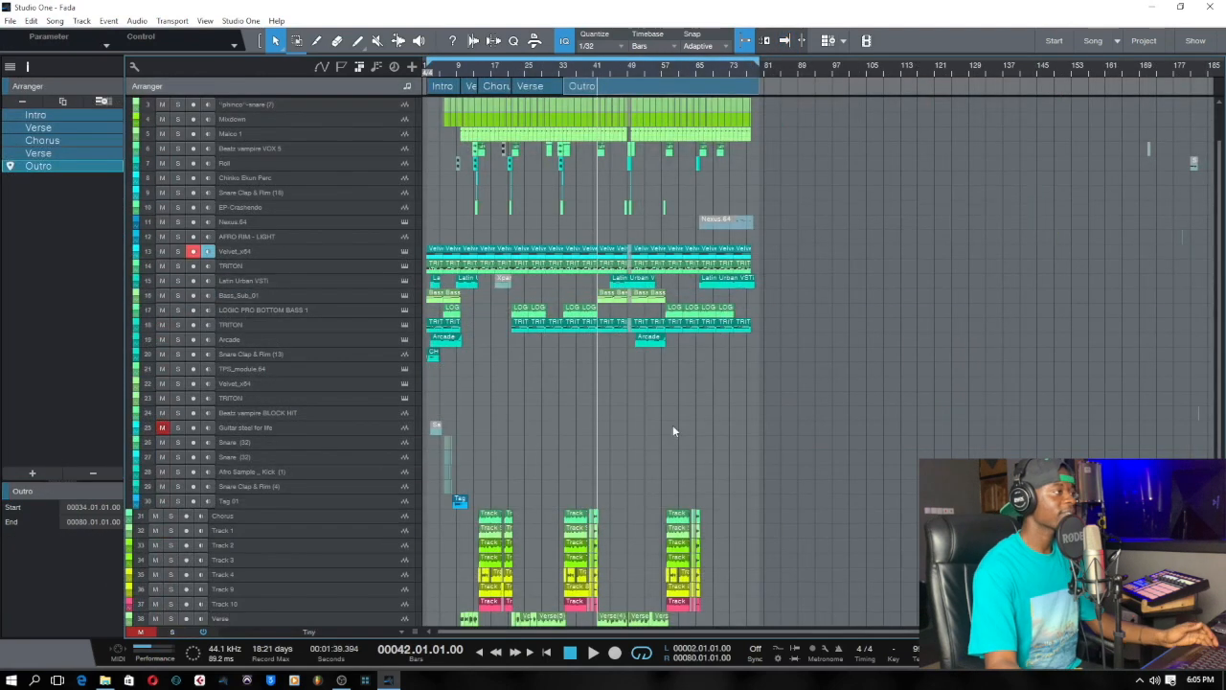
scroll(672, 424, down, 3)
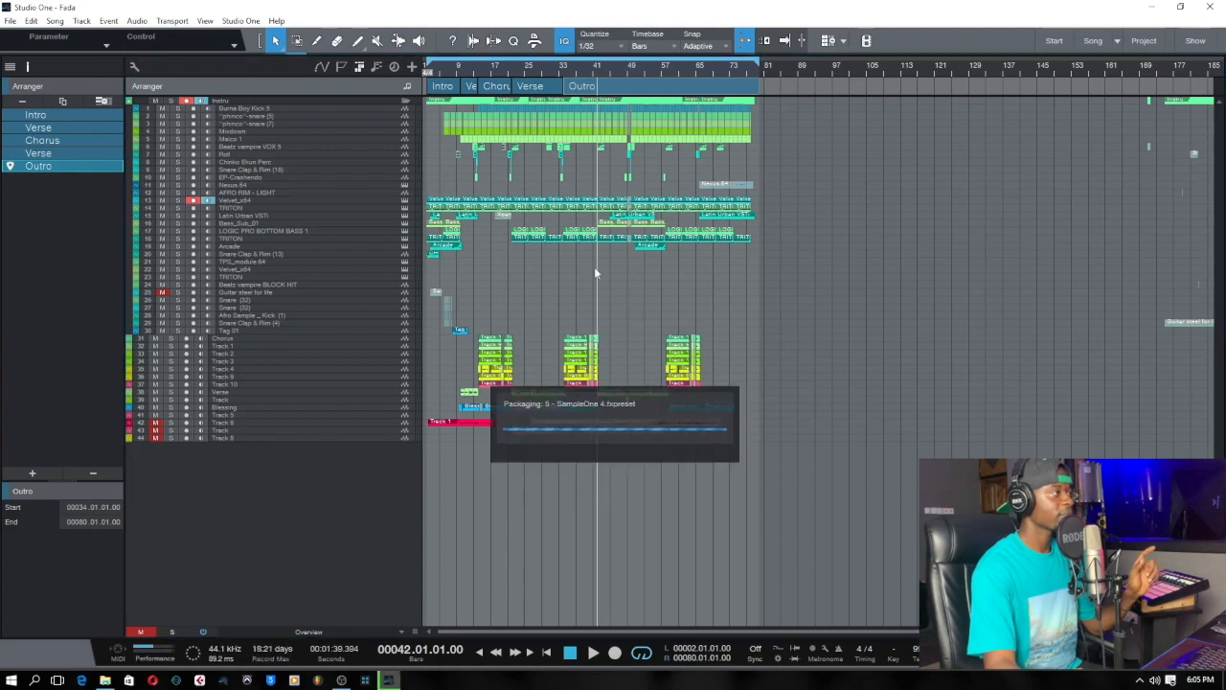
Play the song briefly from bar 2, stop playback and return to bar 2.
click(435, 71)
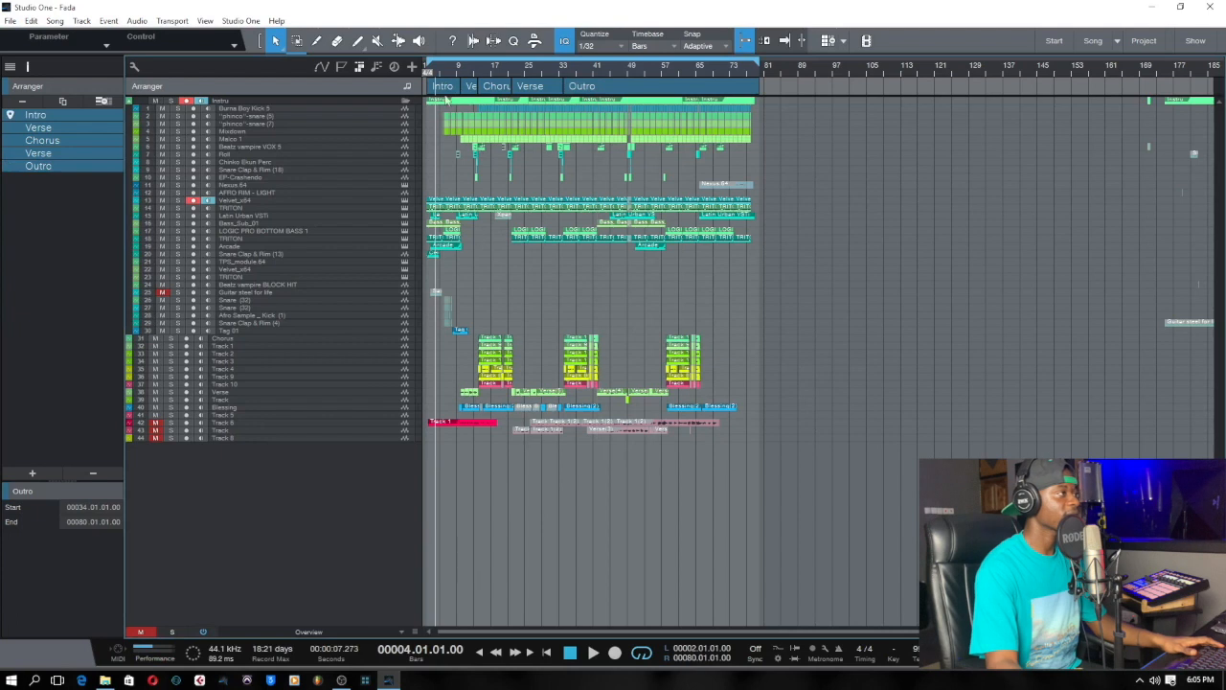
click(431, 71)
key(f)
key(space)
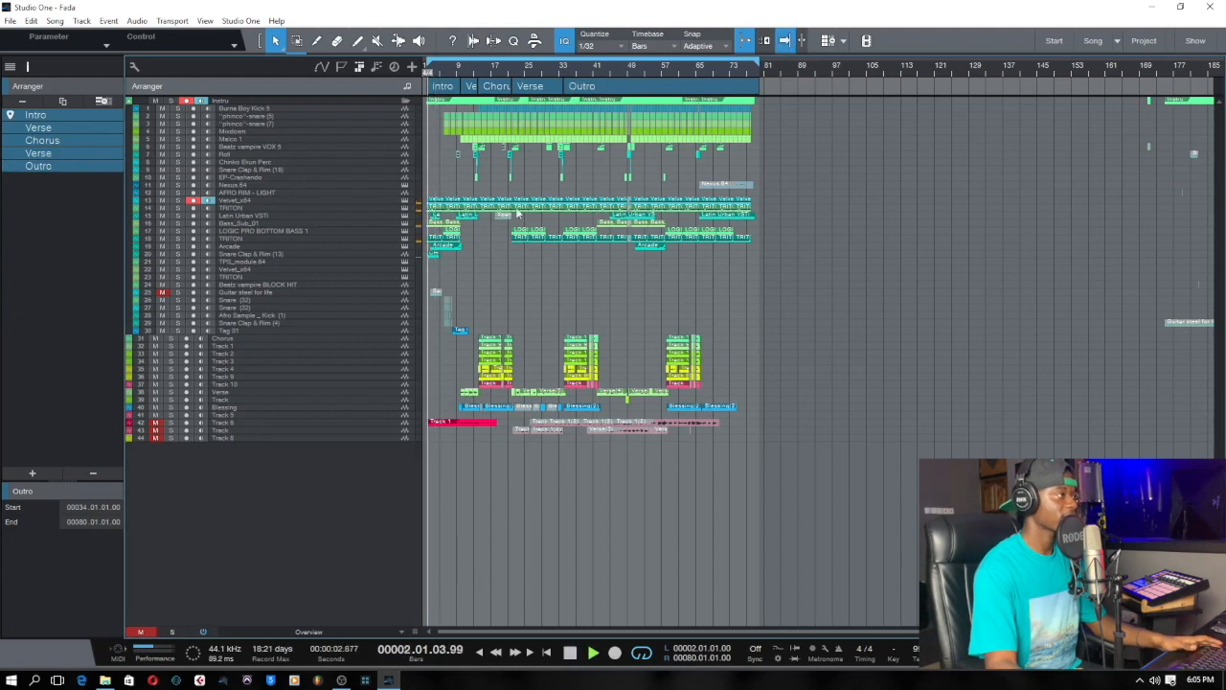
key(space)
mouse_move(439, 74)
mouse_down()
mouse_move(443, 97)
mouse_move(457, 67)
mouse_up()
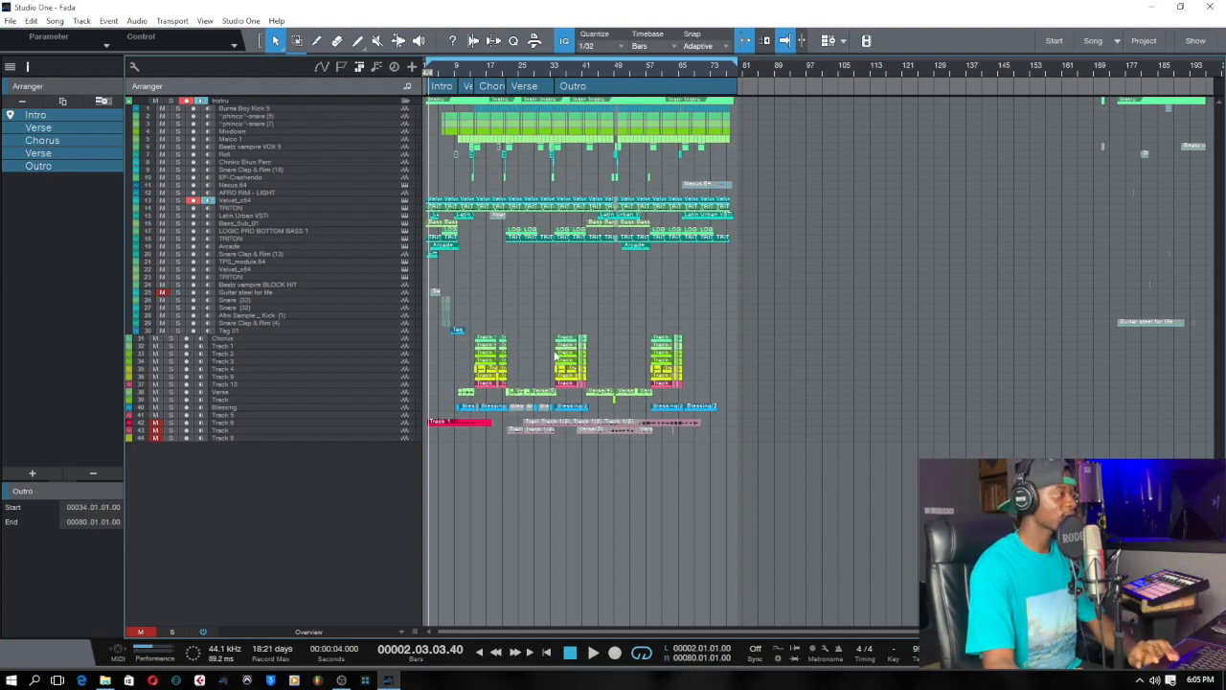
click(572, 652)
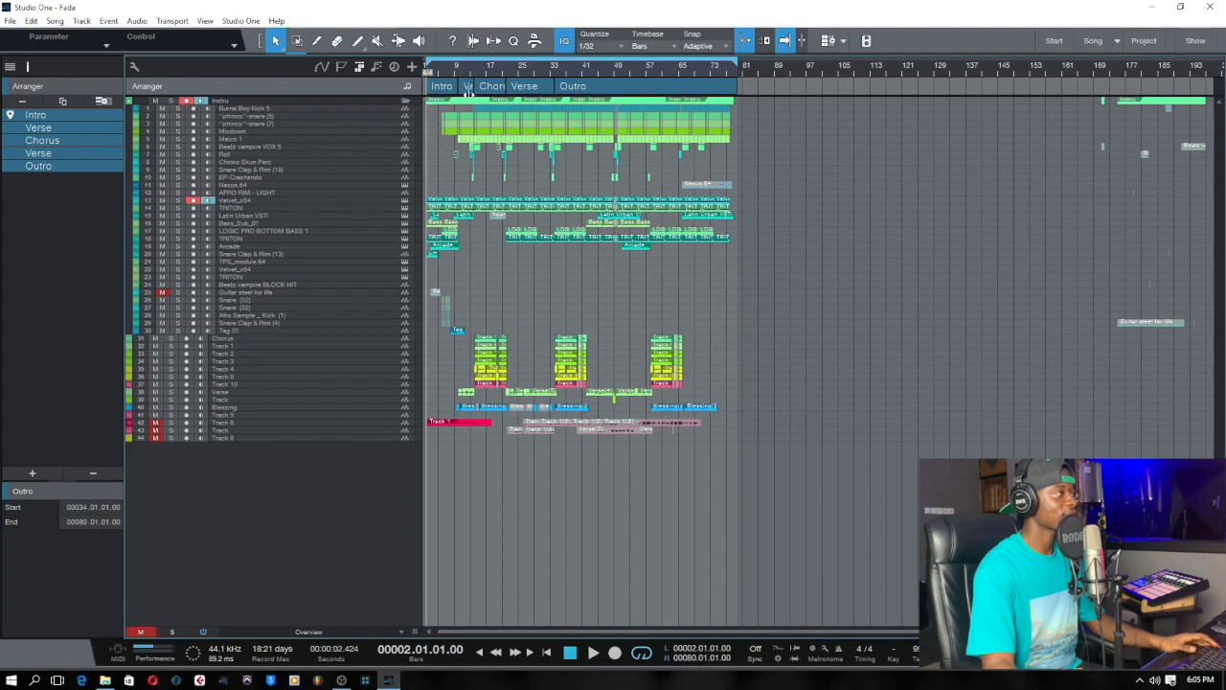
Solo Velvet_x64 on track 13, start playback from bar 2 and select that track.
drag(446, 71, 481, 162)
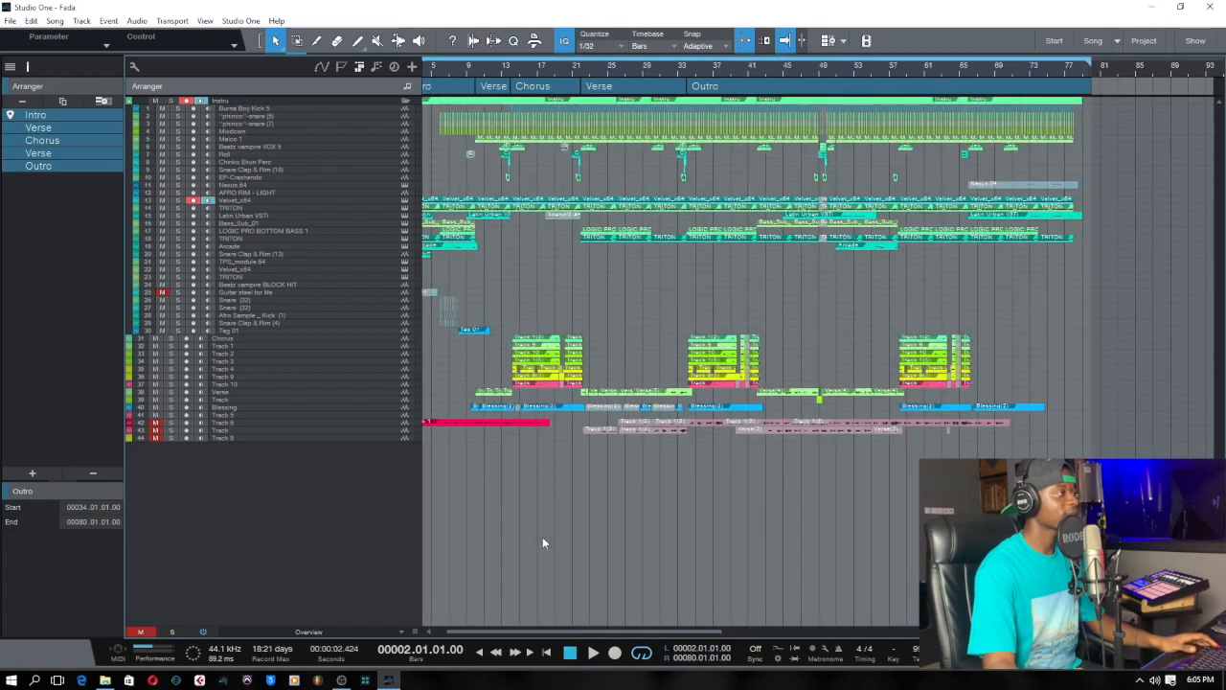
drag(486, 632, 469, 632)
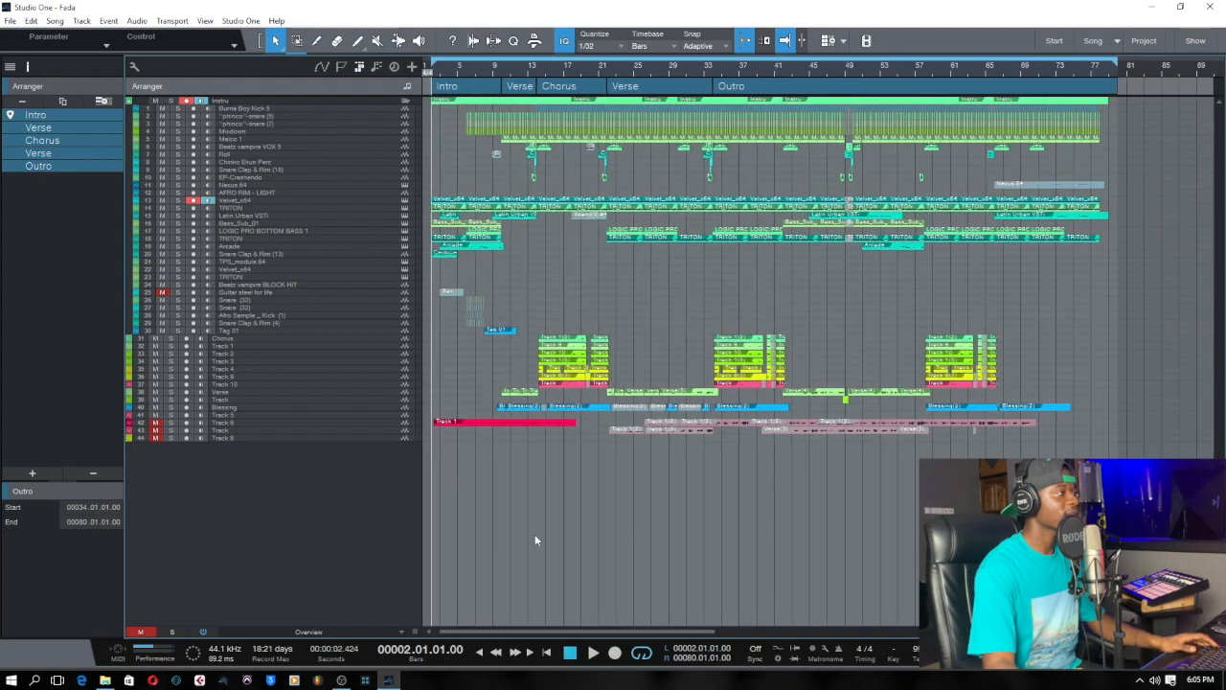
click(177, 199)
key(space)
drag(448, 71, 444, 120)
click(364, 199)
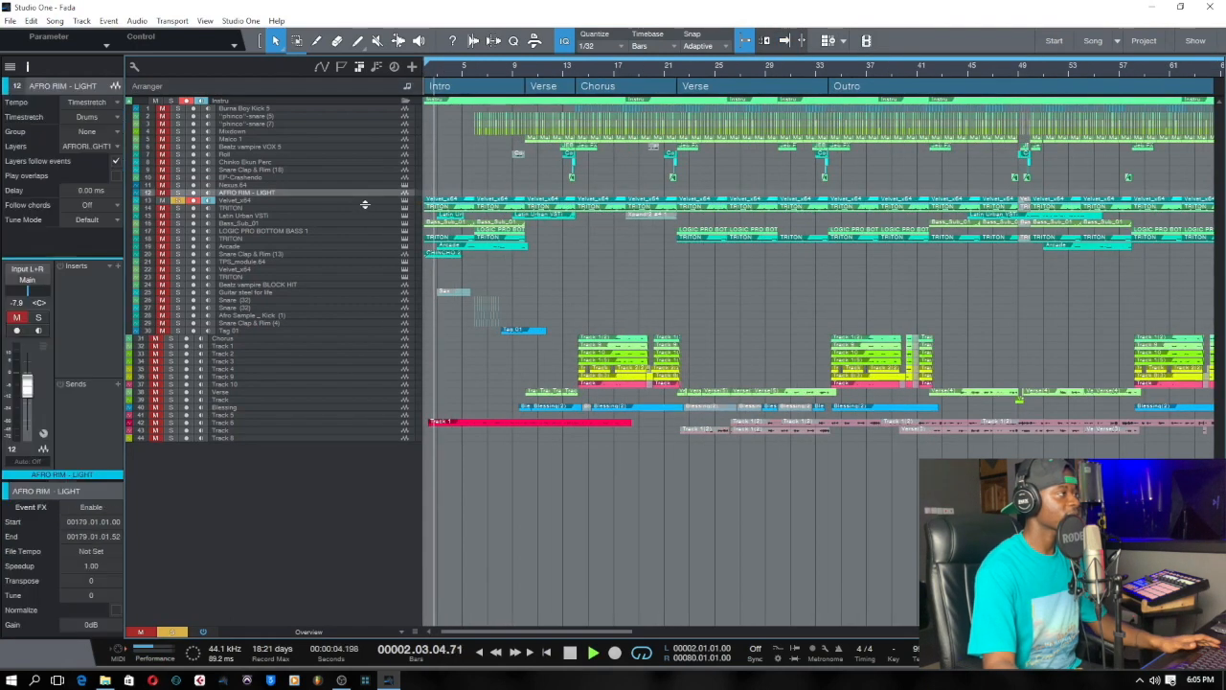
click(364, 201)
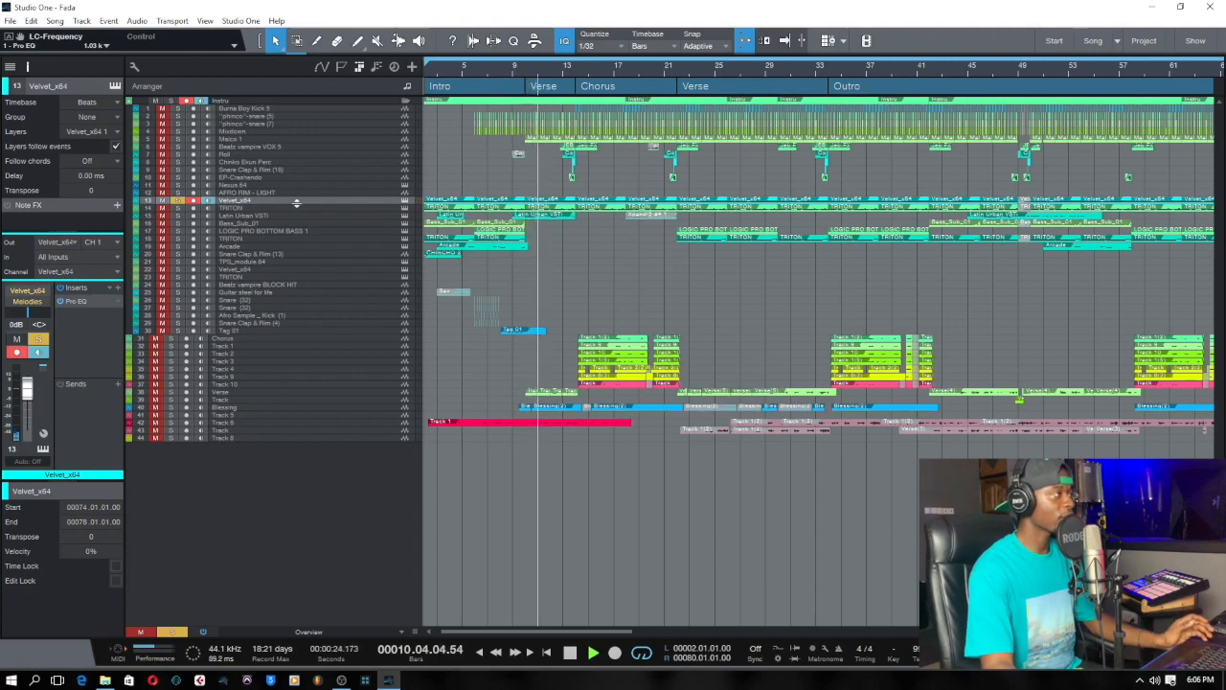
Select TRITON on track 14, stop playback and return the playback position to bar 2.
click(334, 208)
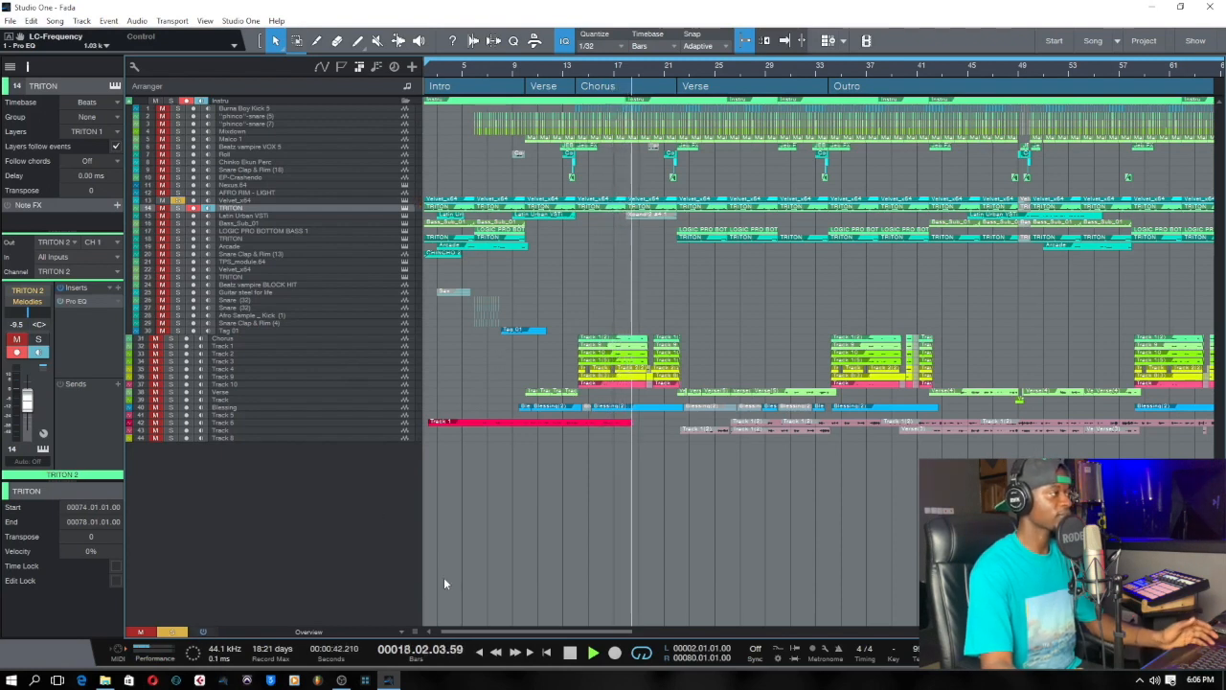
key(space)
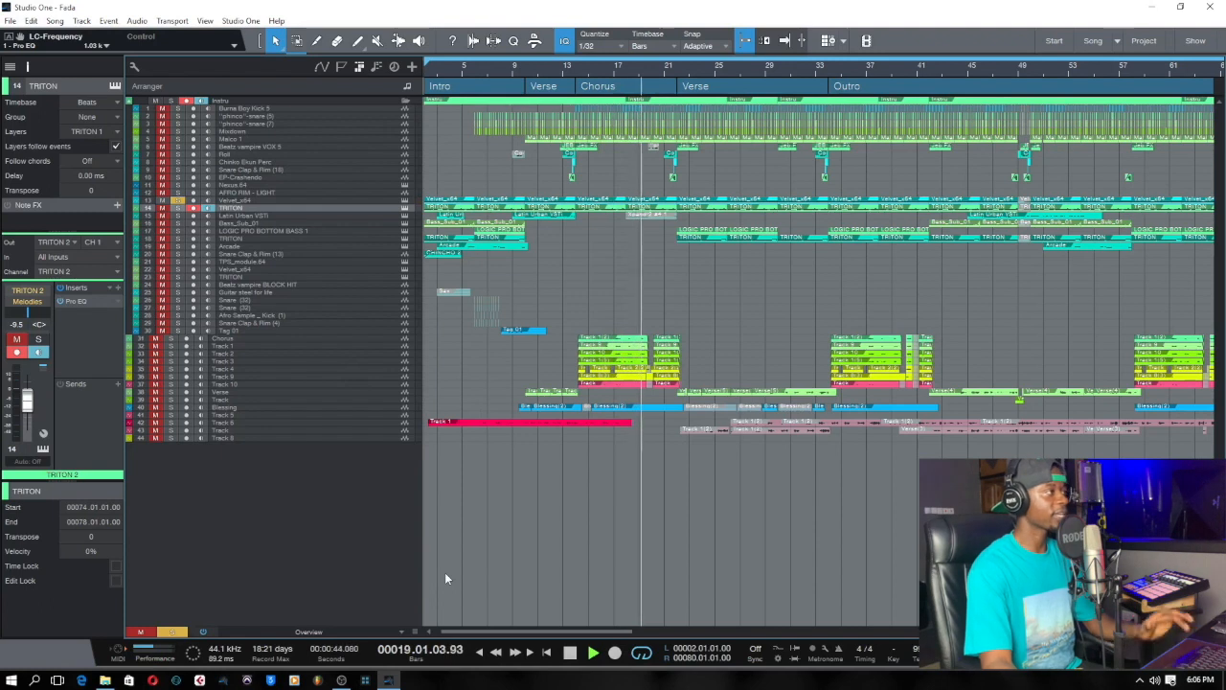
key(f)
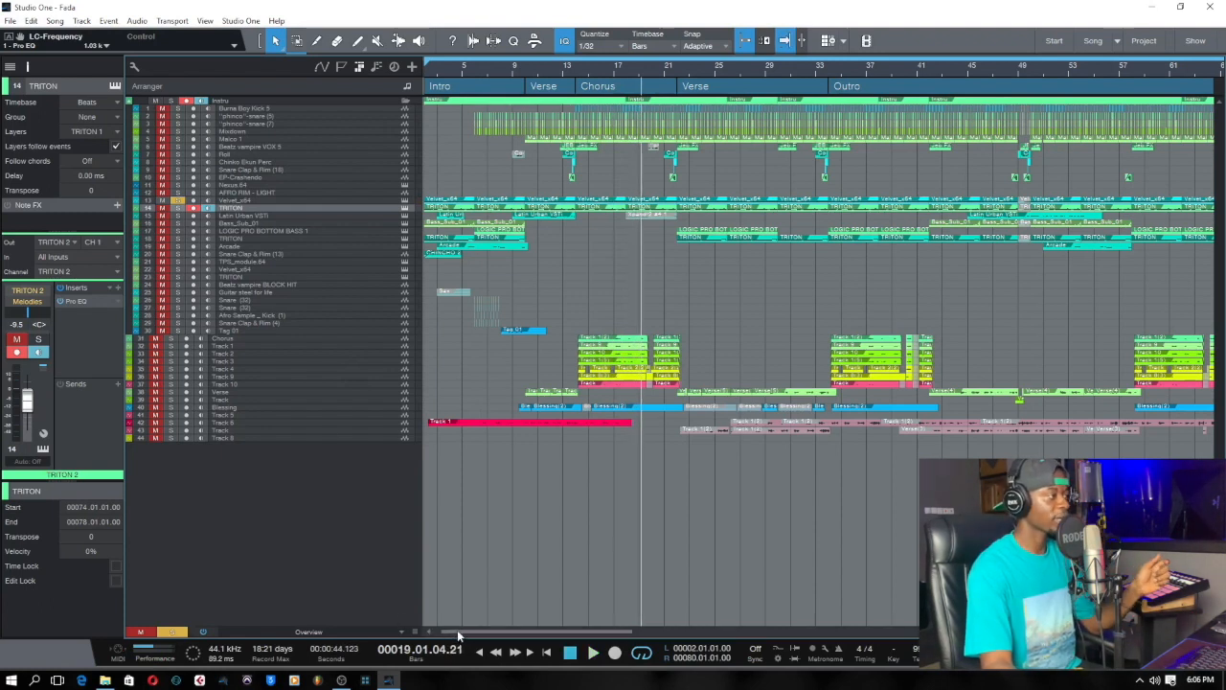
drag(458, 631, 448, 631)
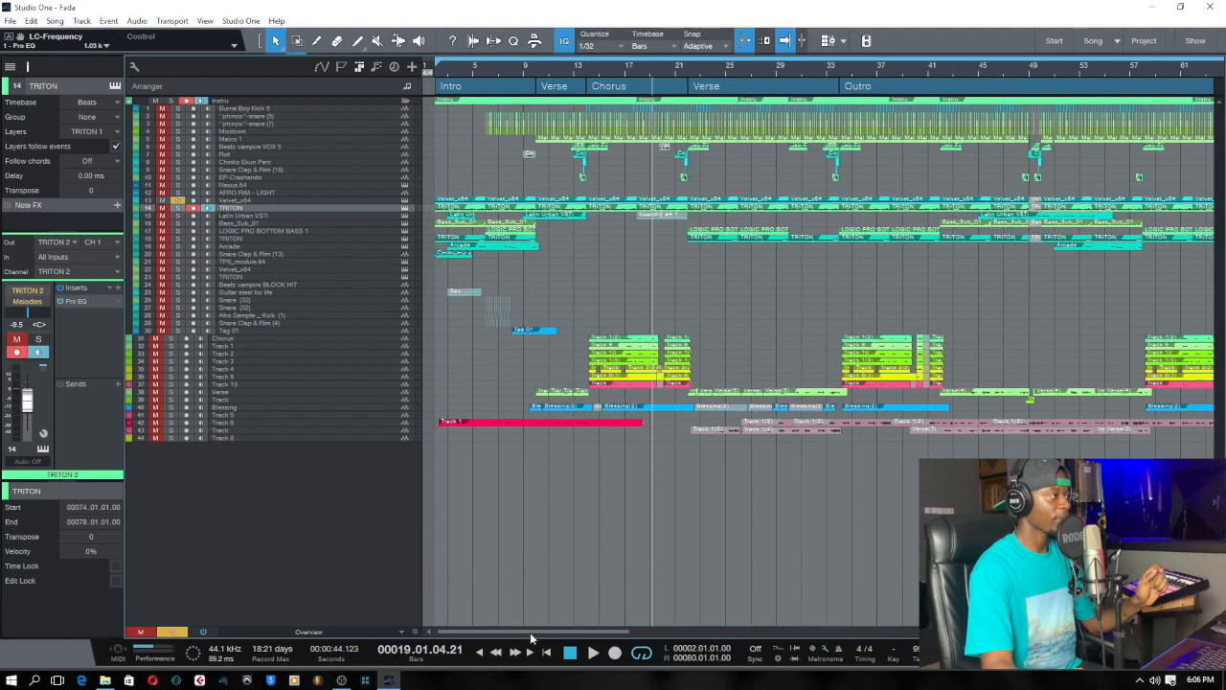
click(548, 653)
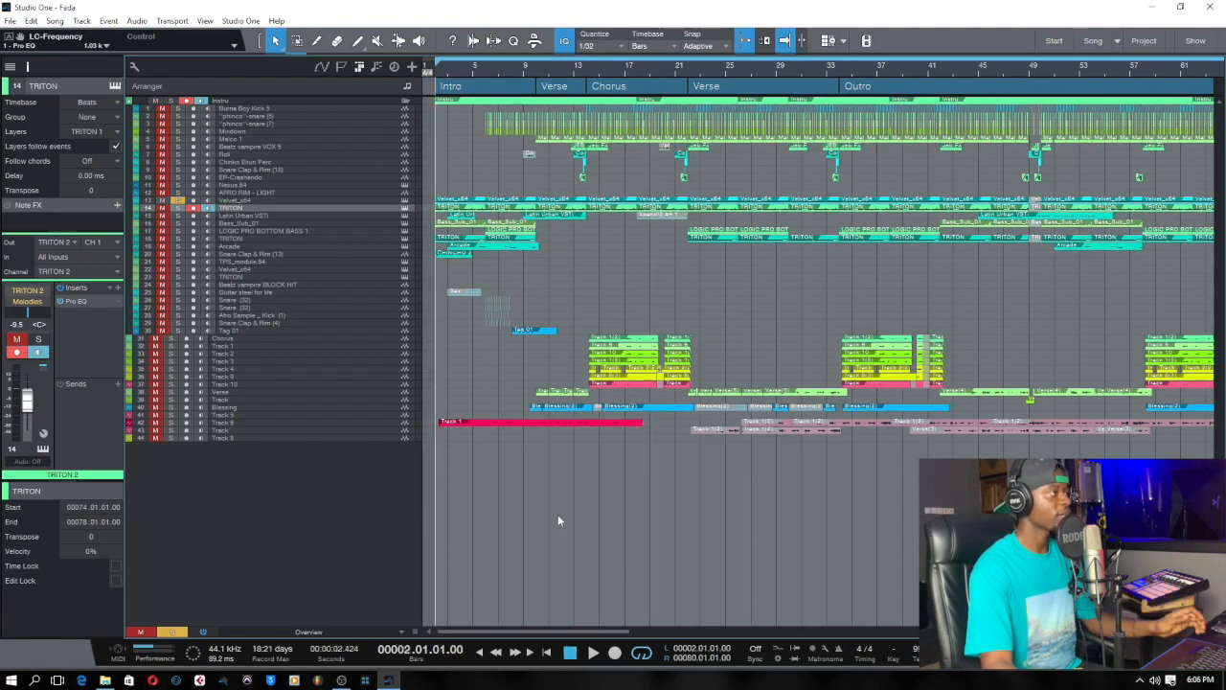
Enlarge the track height in the arrangement from Overview to Small.
scroll(519, 69, down, 3)
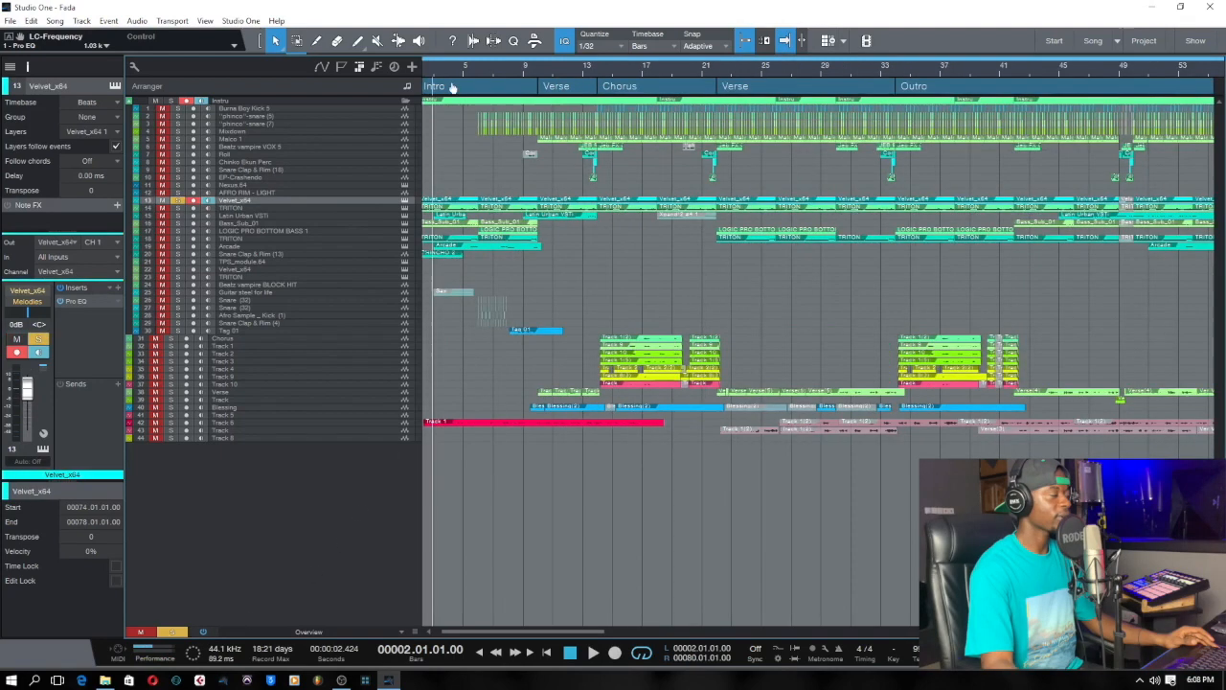
scroll(454, 87, down, 2)
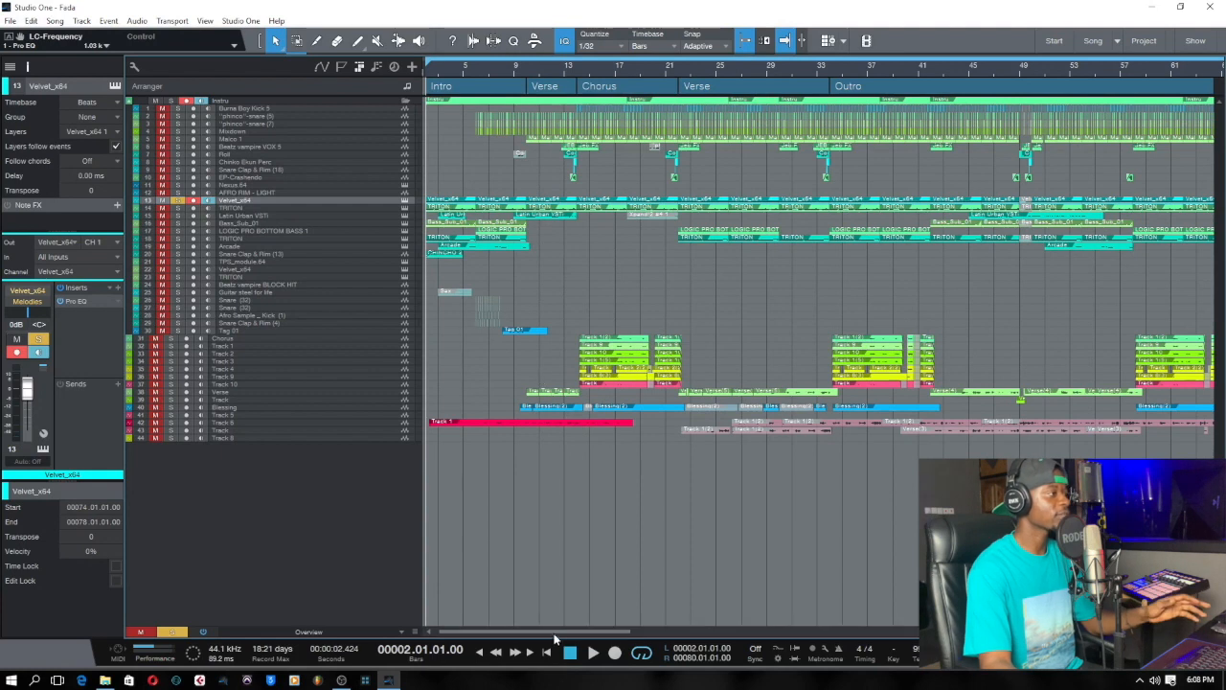
drag(553, 633, 473, 624)
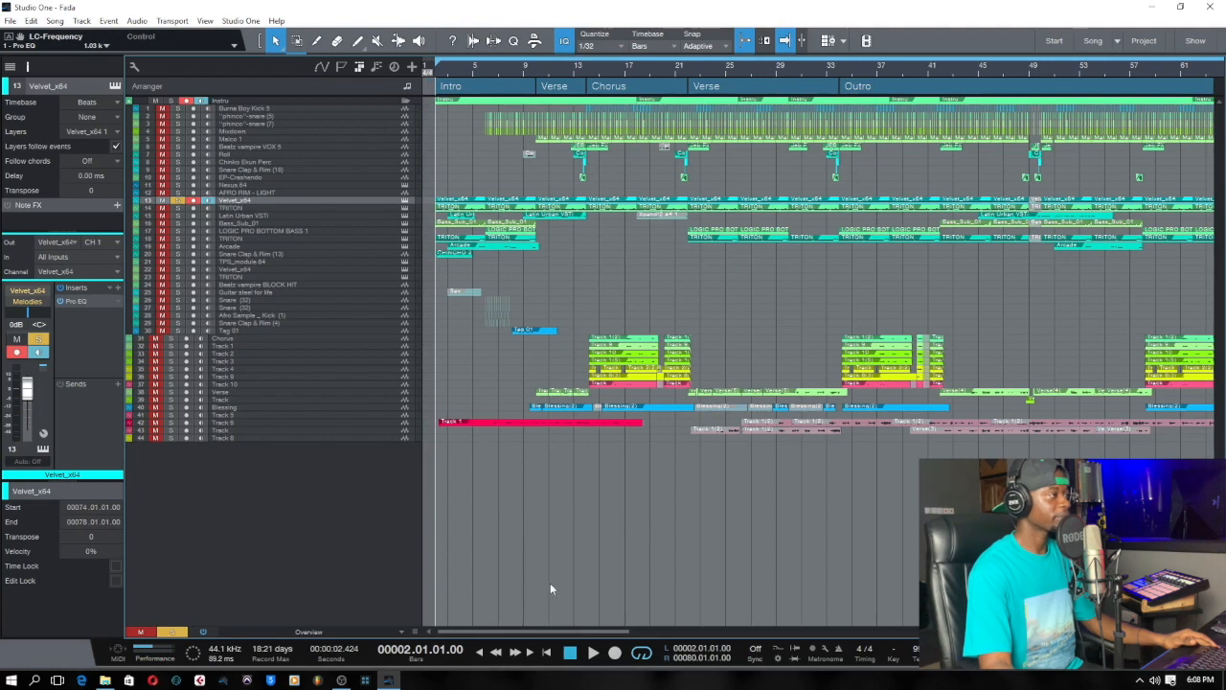
click(404, 632)
click(399, 547)
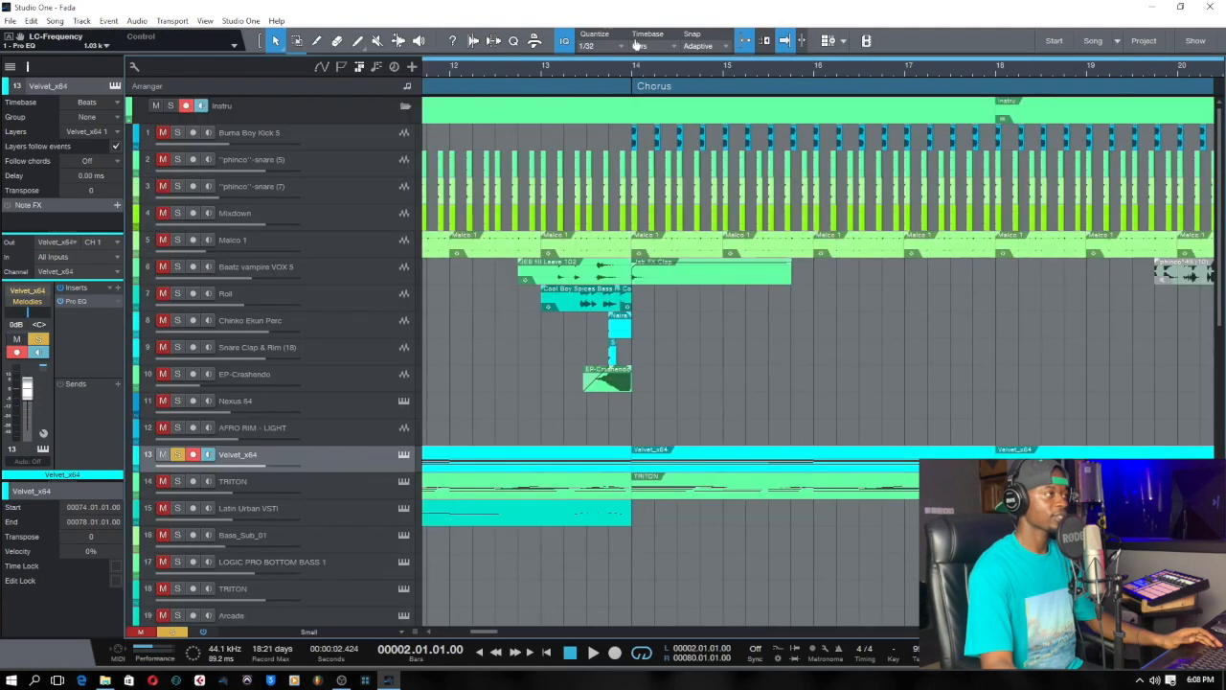
drag(636, 45, 638, 54)
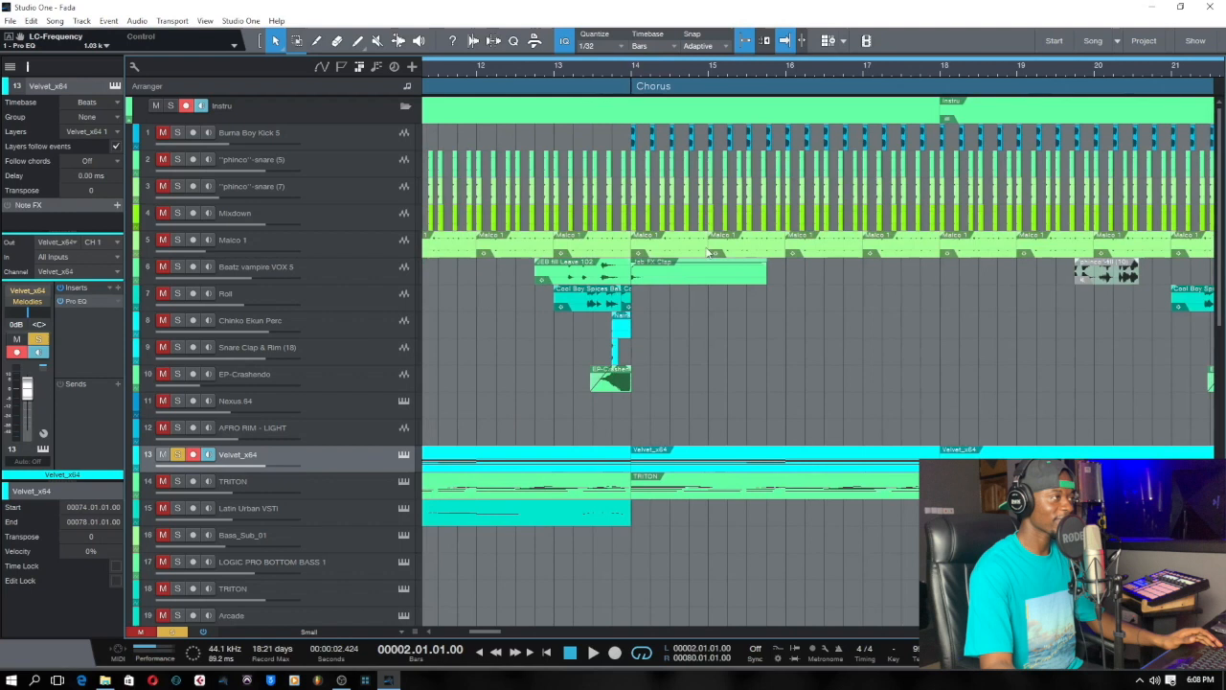
drag(639, 75, 633, 41)
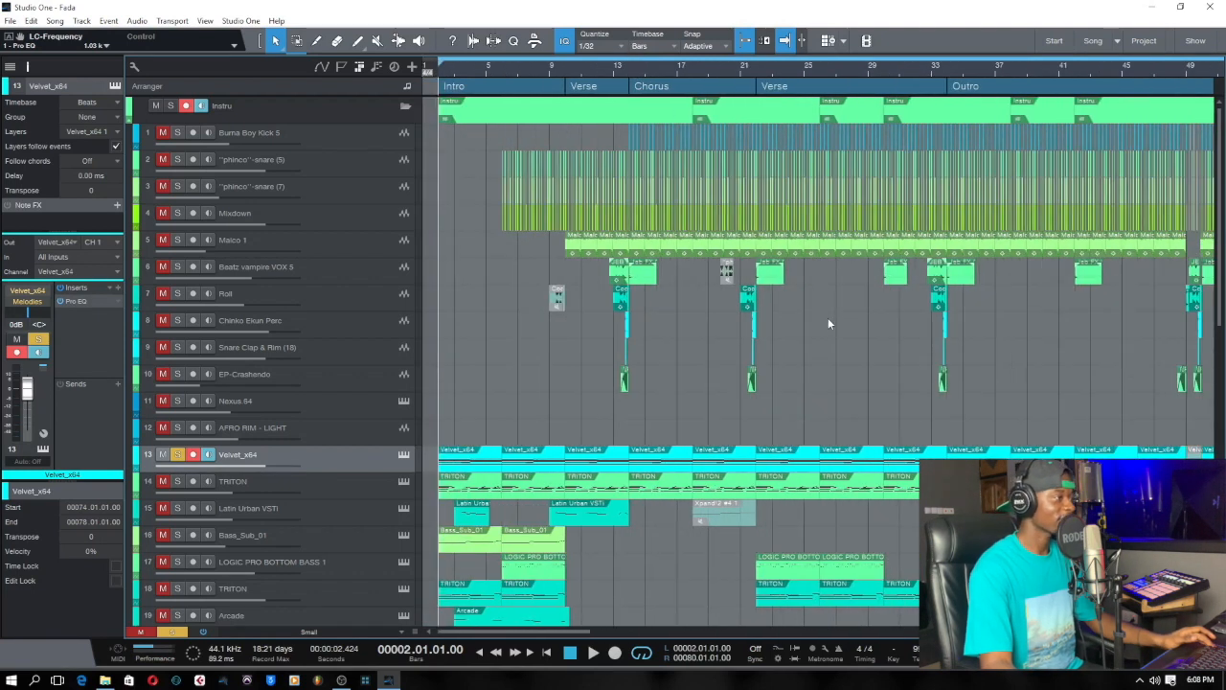
Save the song.
scroll(827, 317, down, 3)
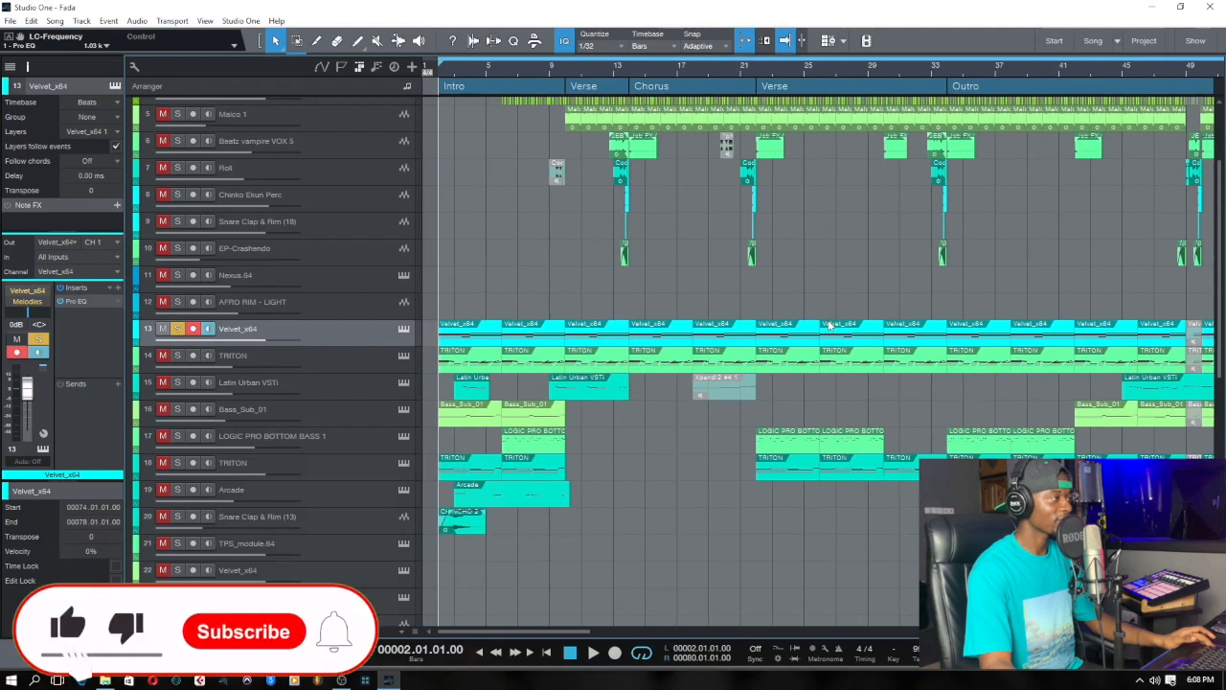
key(ctrl+s)
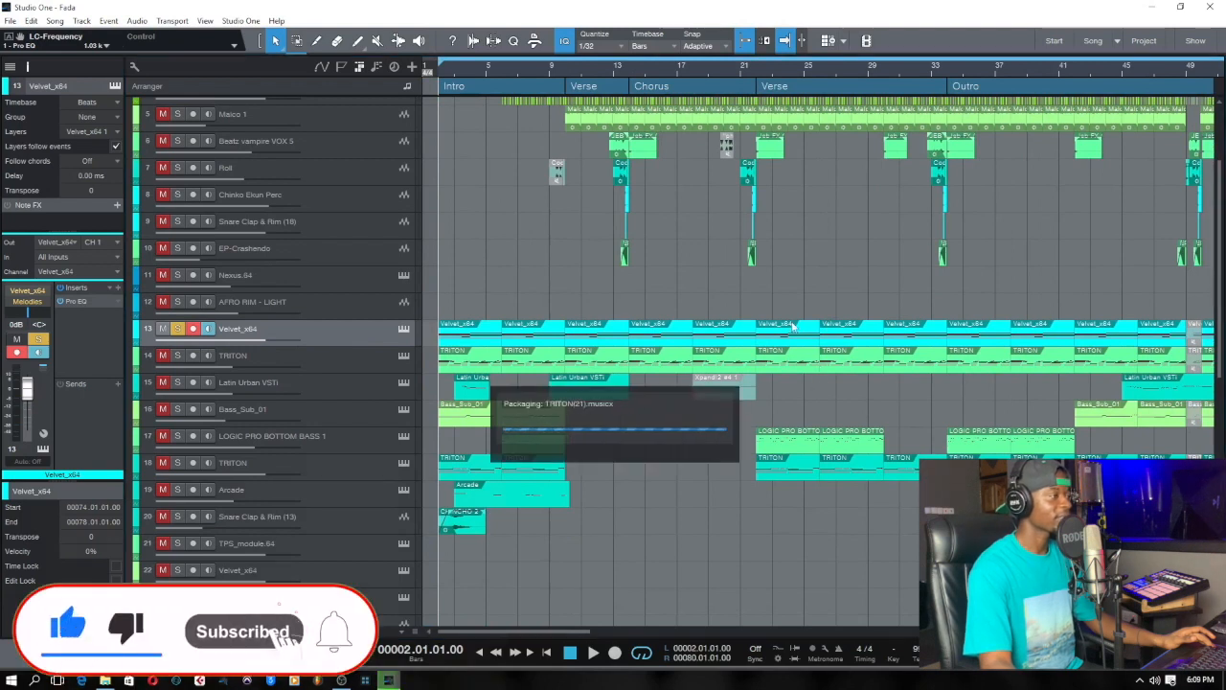
scroll(794, 306, up, 4)
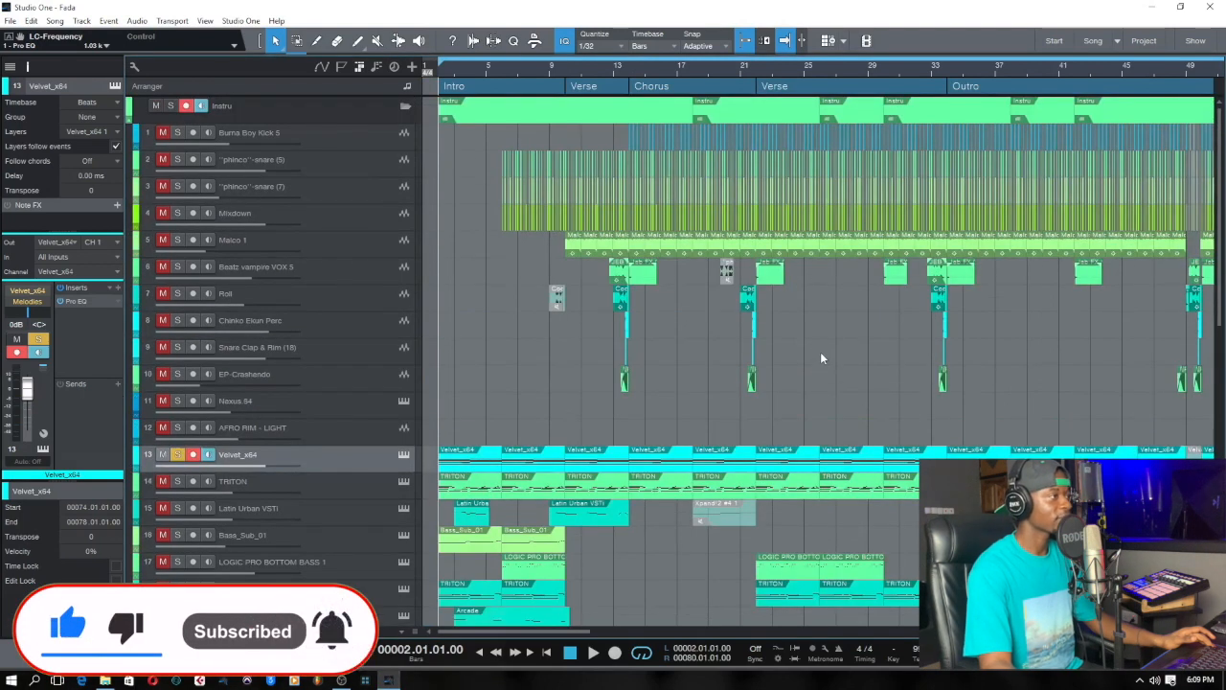